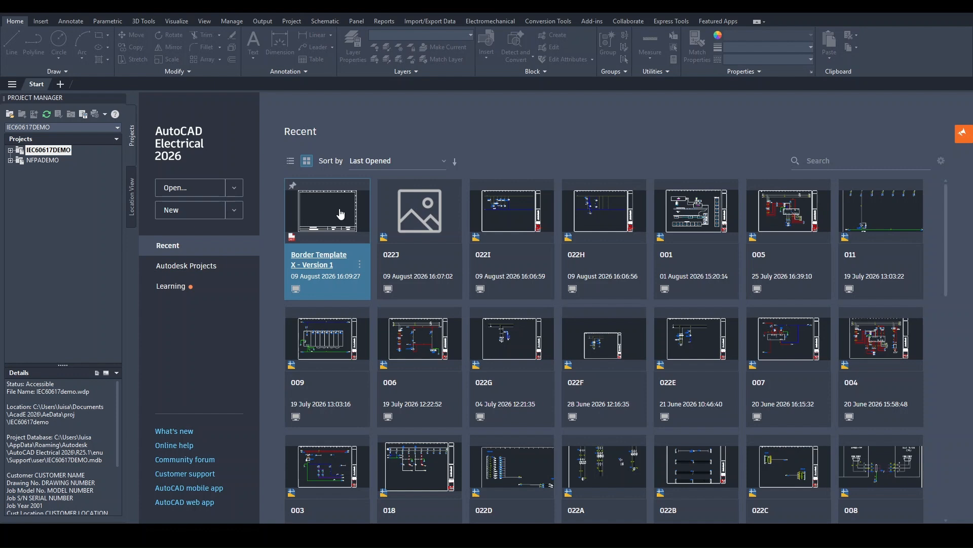
- Open the Border Template X - Version 1 template, then cut the whole border and paste it at the origin 0,0,0
left_click(340, 214)
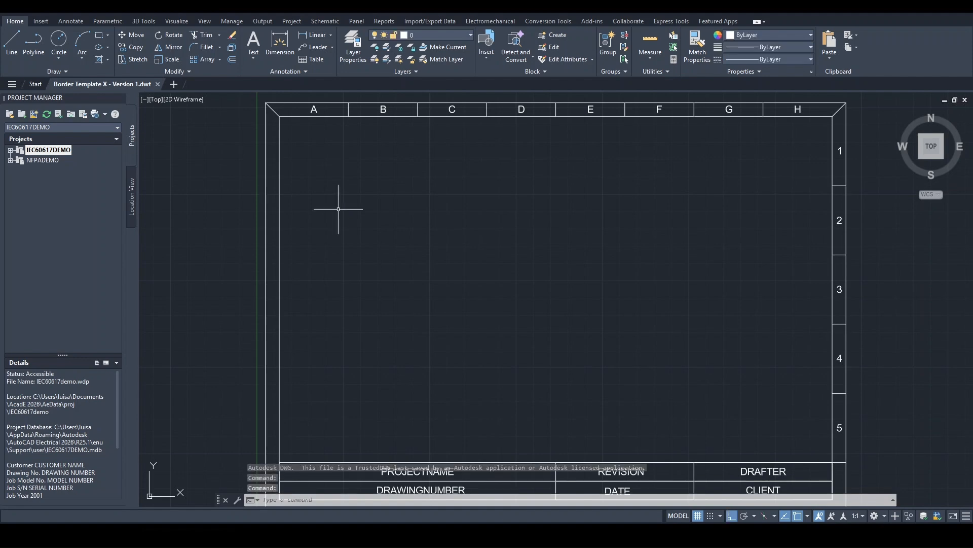
scroll(341, 218, "down", 2)
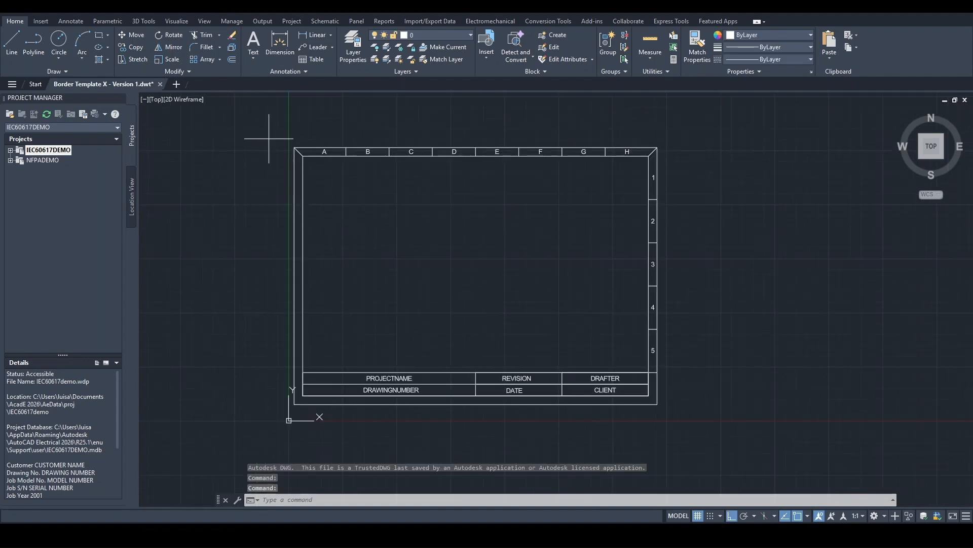
left_click(268, 138)
left_click(731, 430)
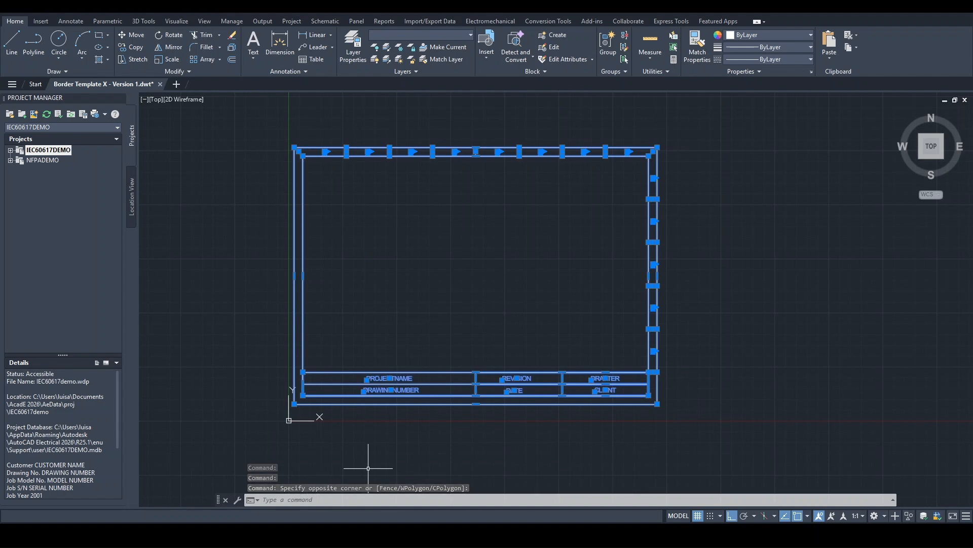
key("ctrl+x")
key("ctrl+v")
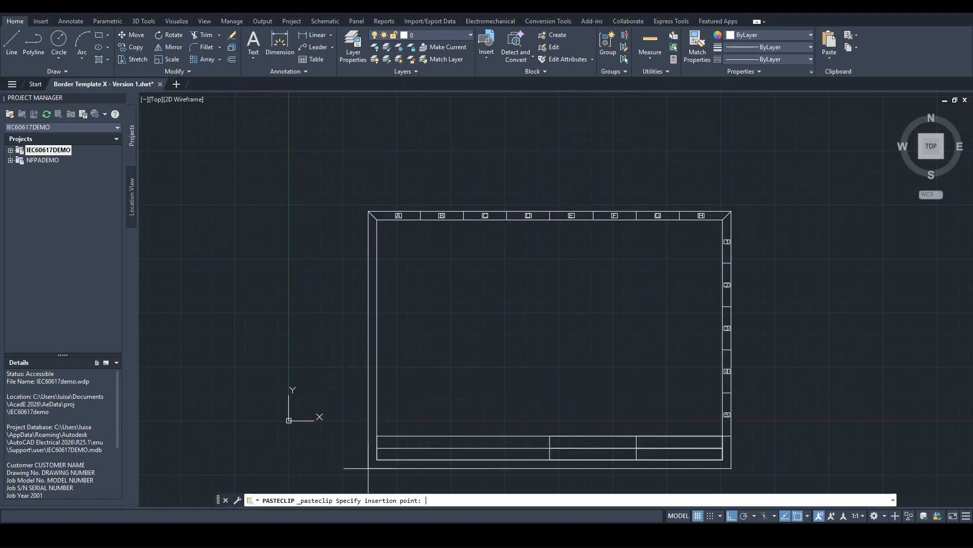
type("0")
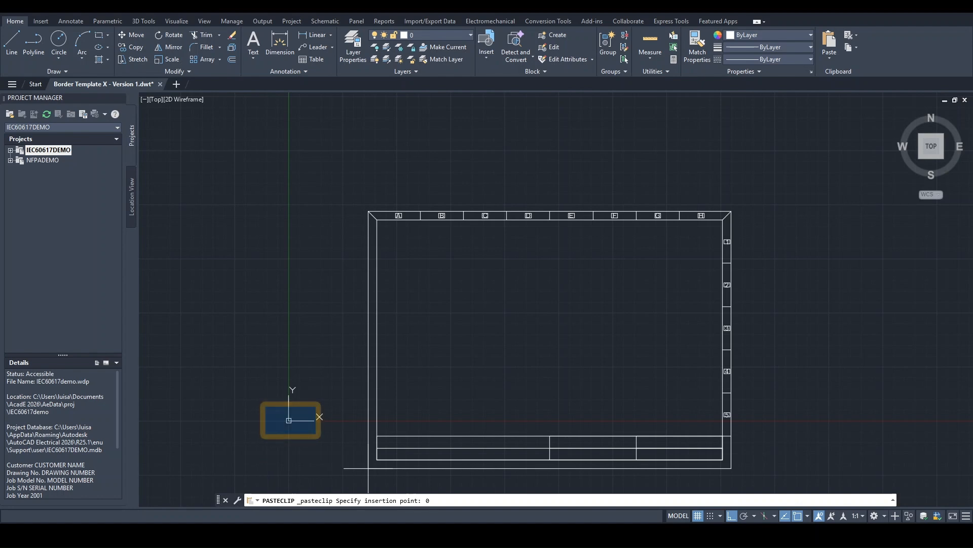
type(",0,0")
key("Return")
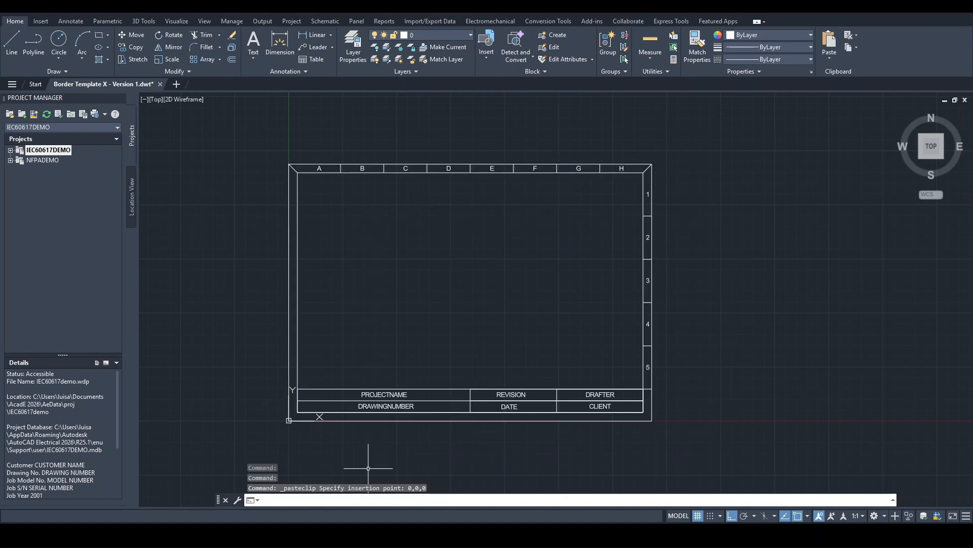
key("Escape")
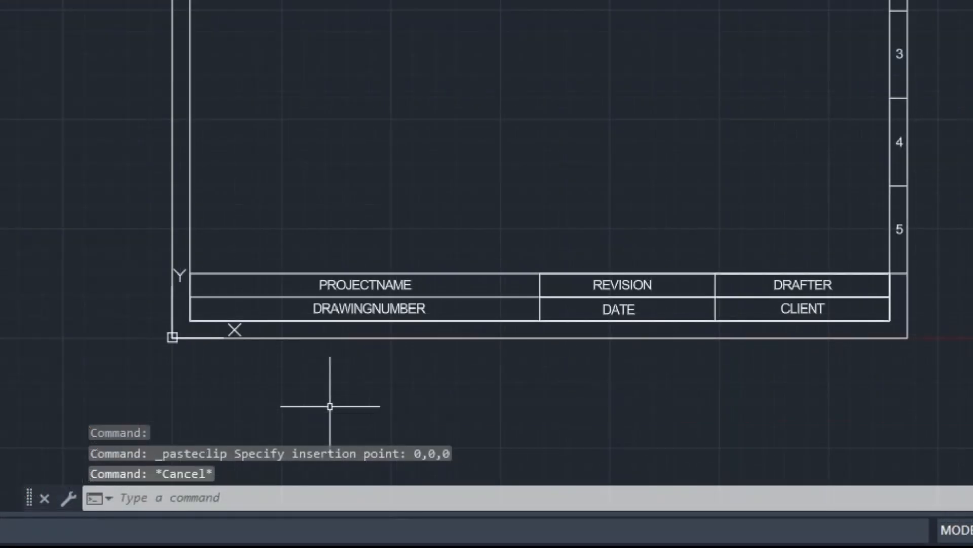
- Convert the entire border with its title block attributes into a block named BORDERXA3, with its base point at 0,0,0
type("BLOCK")
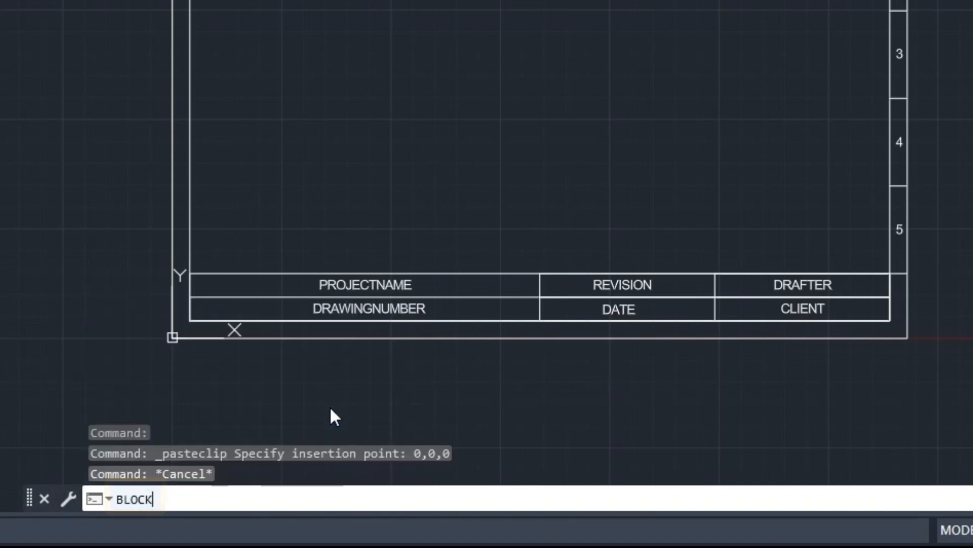
key("Return")
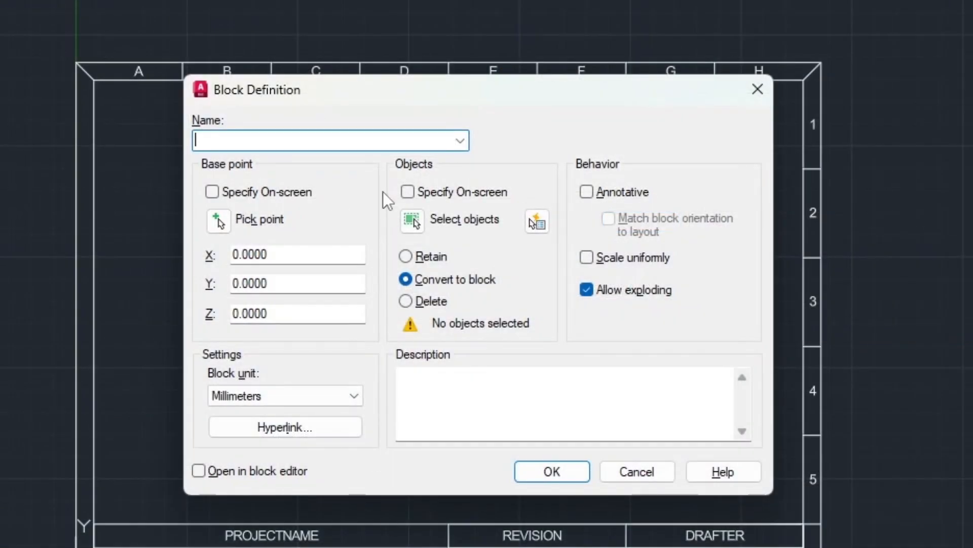
type("BORDER")
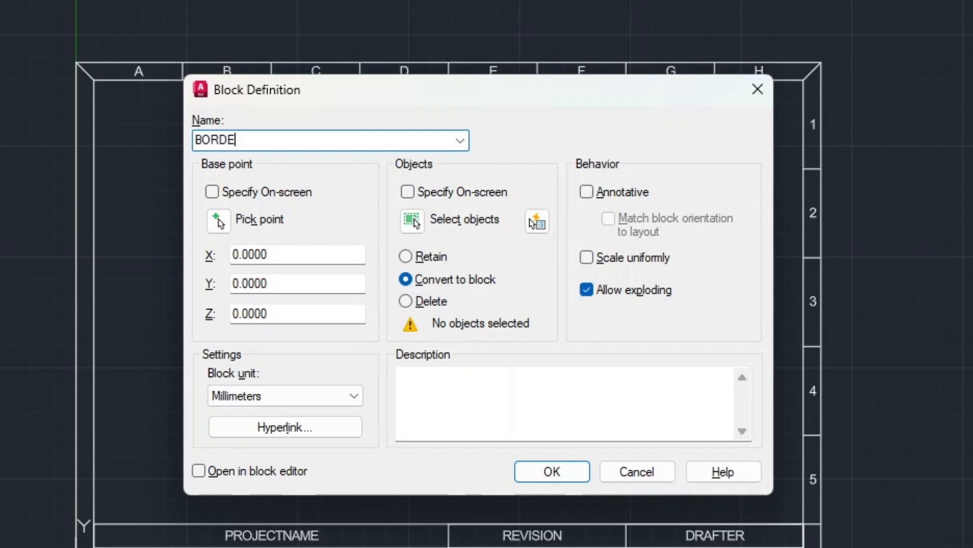
type("XA3")
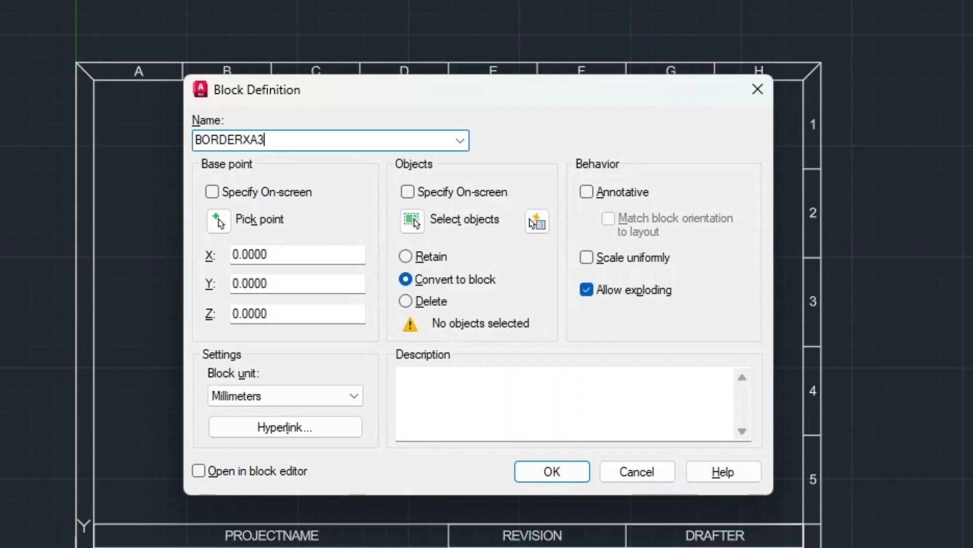
left_click(552, 473)
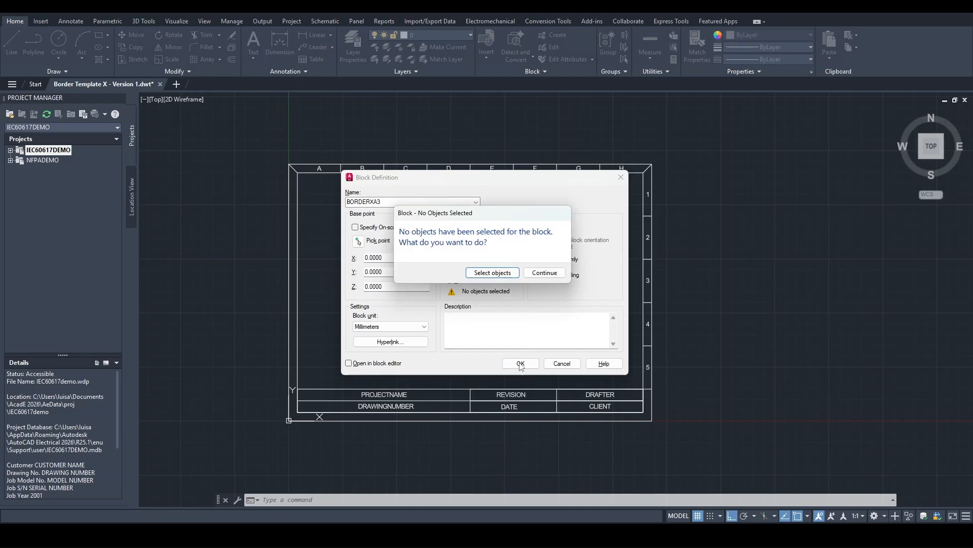
left_click(492, 273)
left_click(257, 139)
left_click(689, 433)
key("Return")
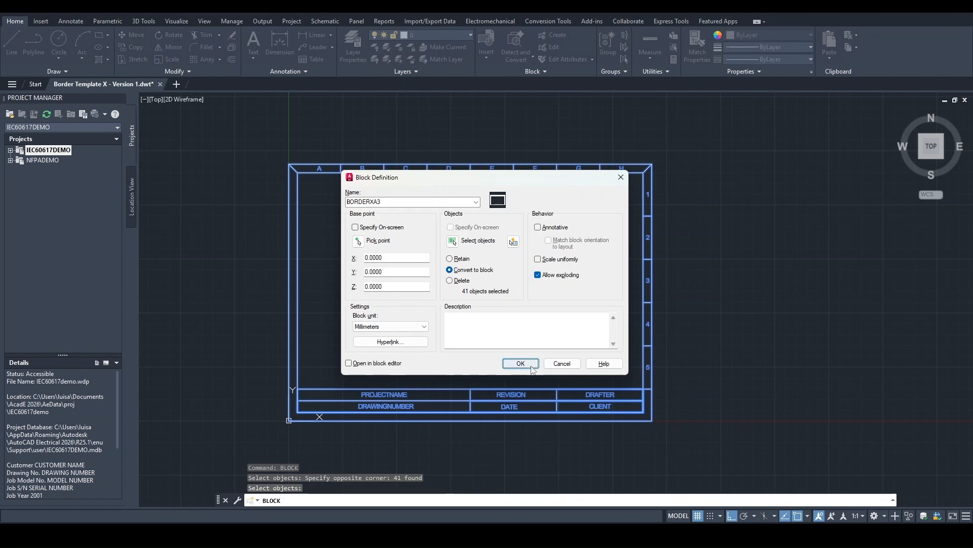
left_click(531, 365)
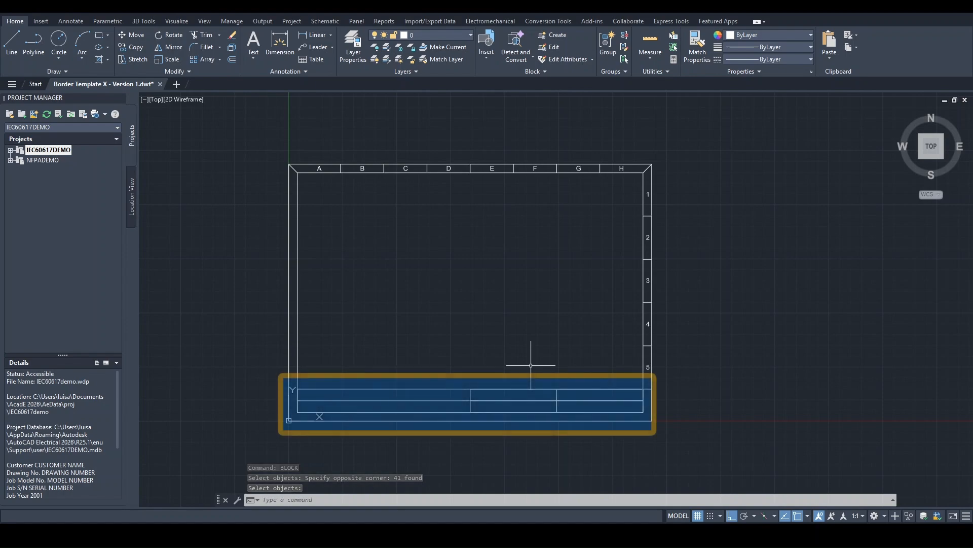
- Save the drawing as an AutoCAD drawing template named Border Template X - Version 2
type("SAVE")
key("Return")
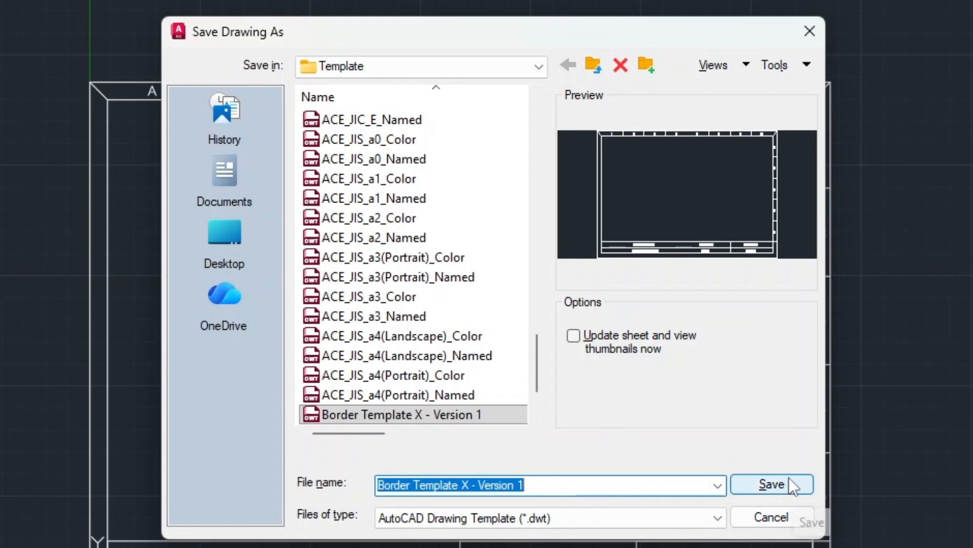
left_click(613, 485)
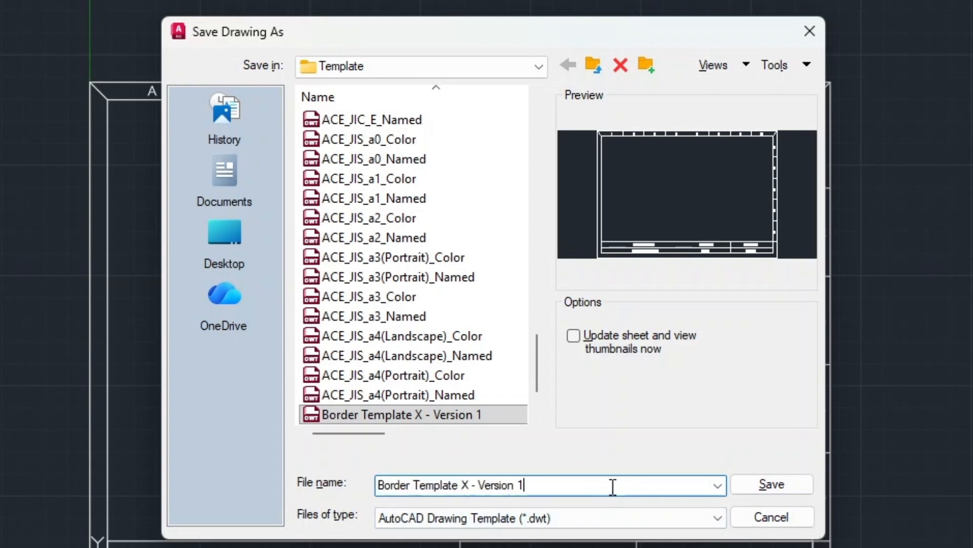
key("BackSpace")
type("2")
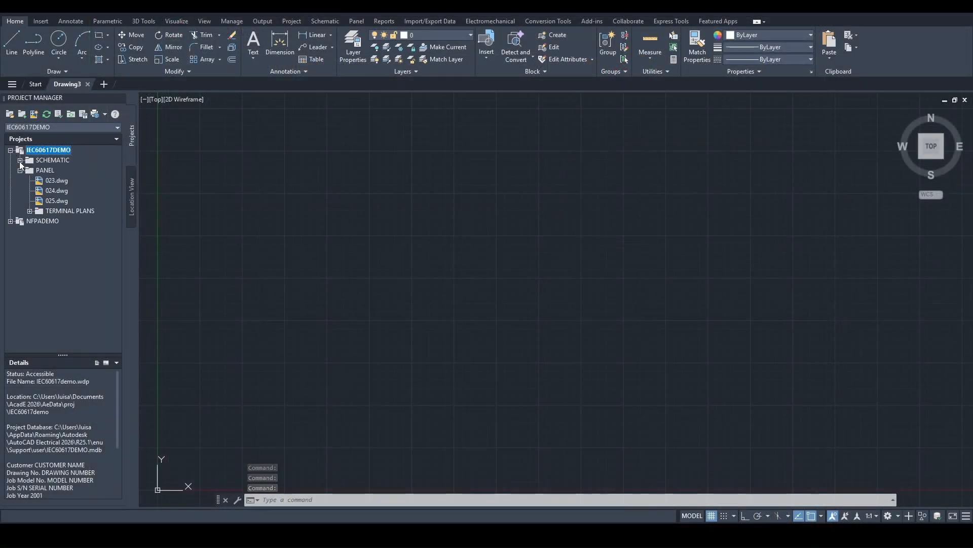
- Open drawing 022I.dwg from the SCHEMATIC folder of the IEC60617DEMO project
left_click(20, 161)
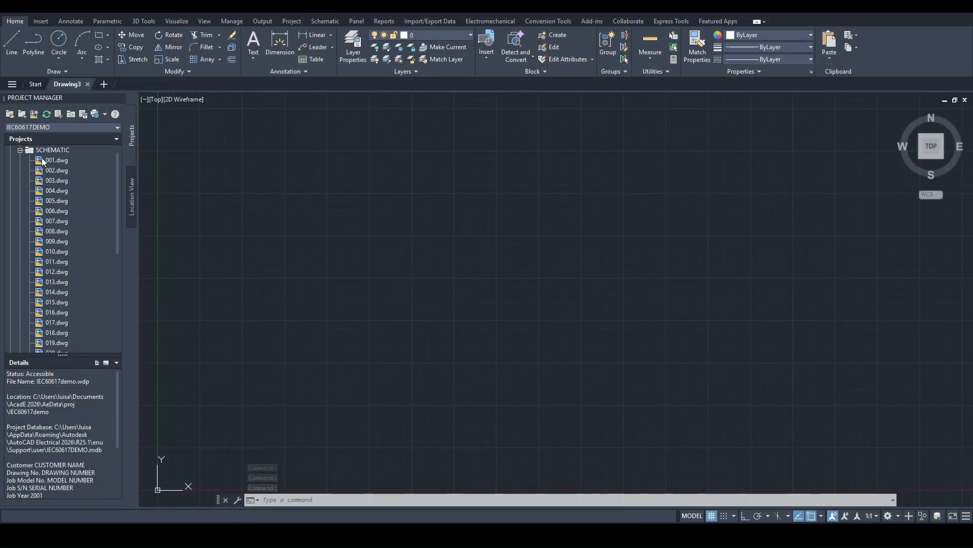
scroll(67, 292, "down", 5)
double_click(56, 322)
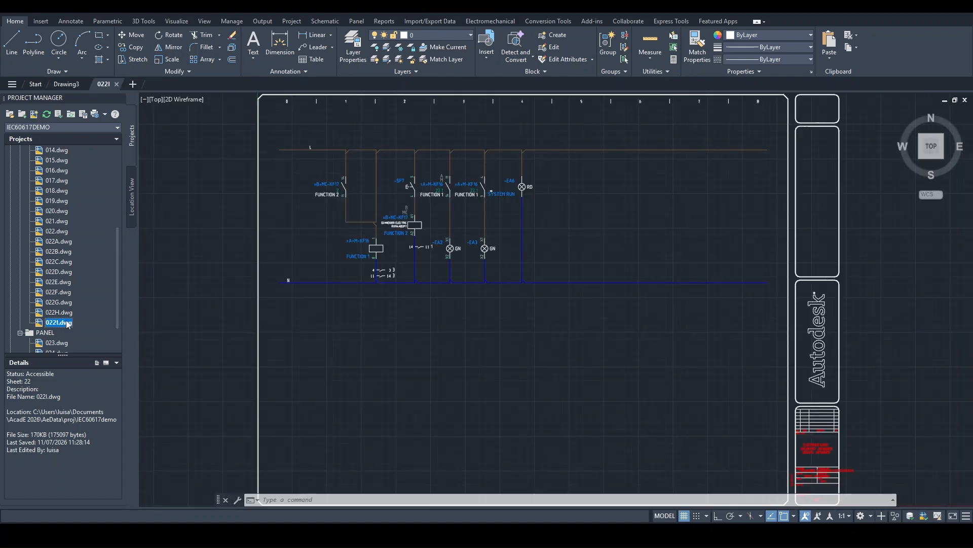
- Create a new drawing named 022J in the IEC60617DEMO project, using the Border Template X - Version 2 template
right_click(59, 150)
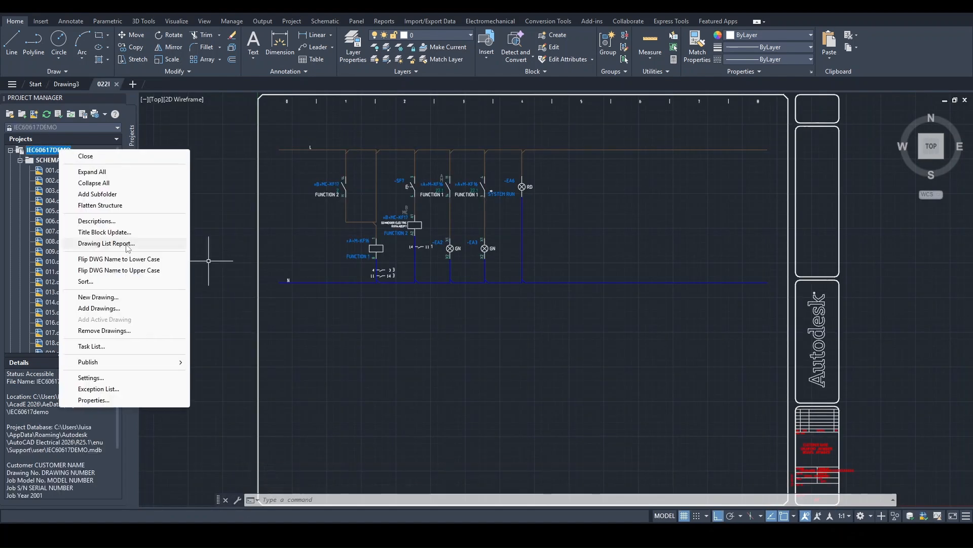
left_click(147, 296)
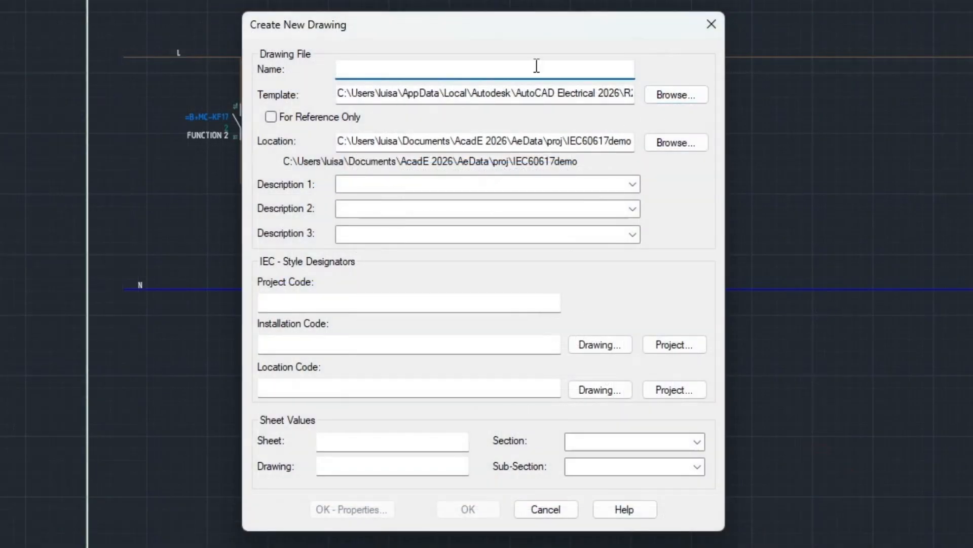
type("022")
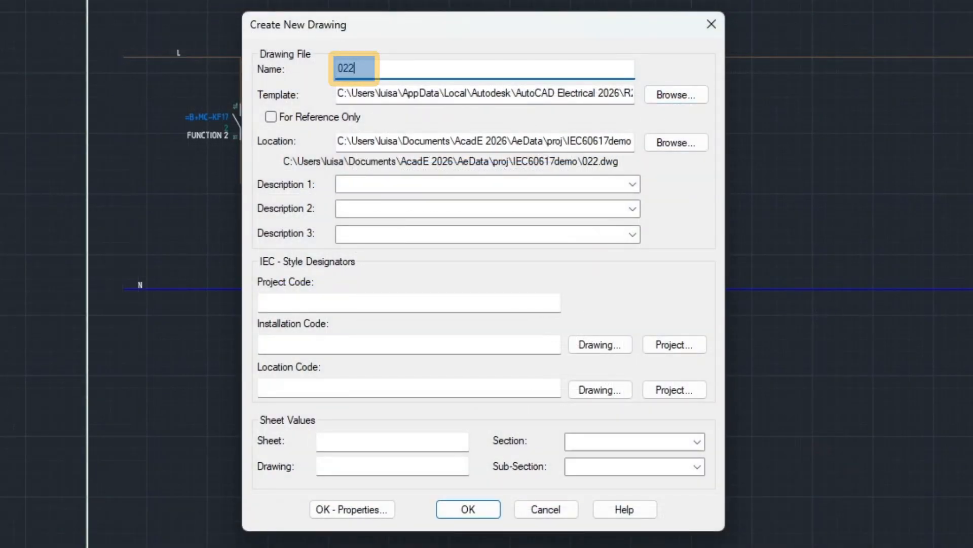
type("J")
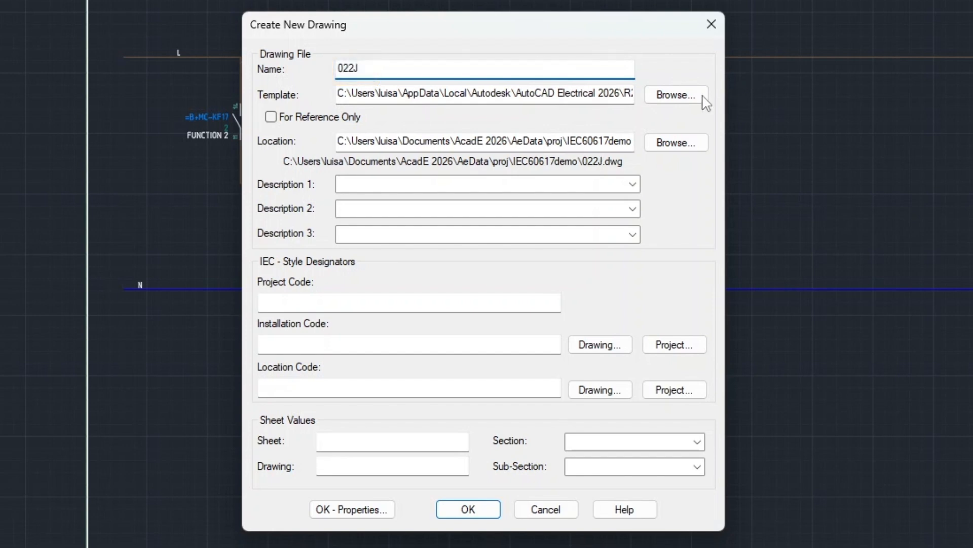
left_click(679, 95)
scroll(485, 299, "down", 5)
scroll(486, 299, "down", 15)
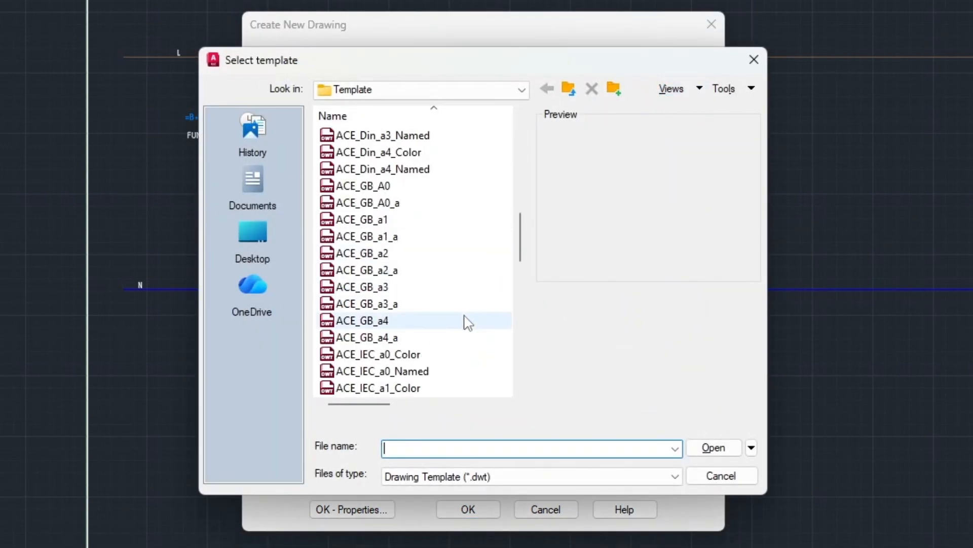
left_click(461, 374)
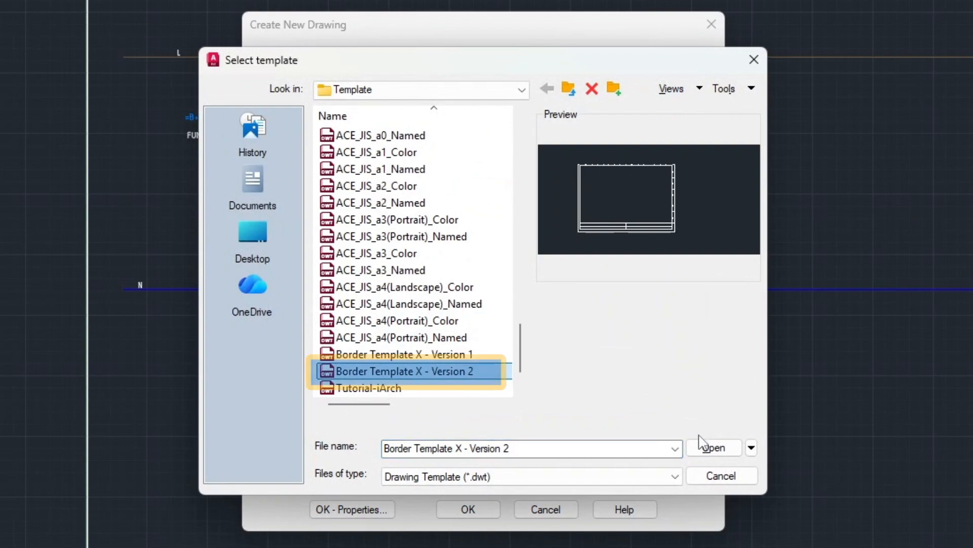
left_click(716, 449)
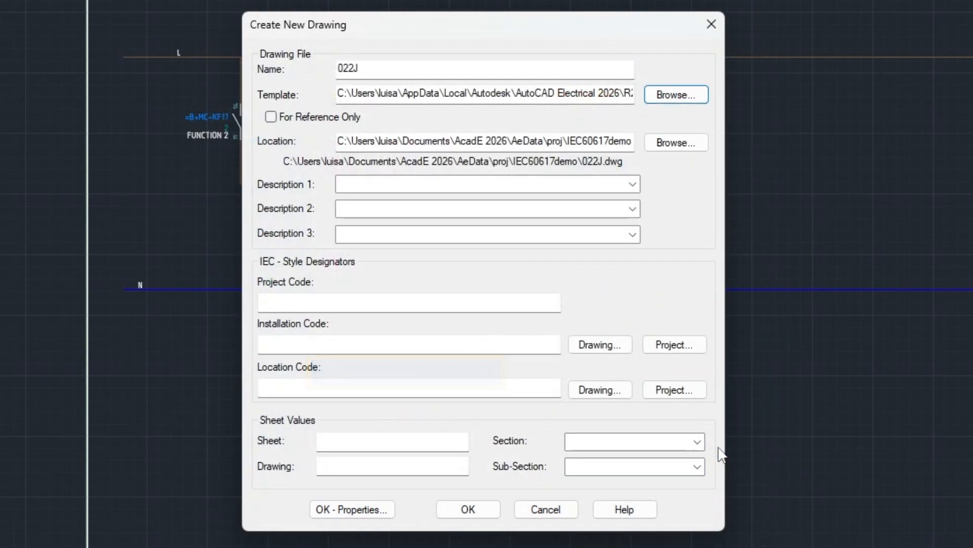
left_click(467, 510)
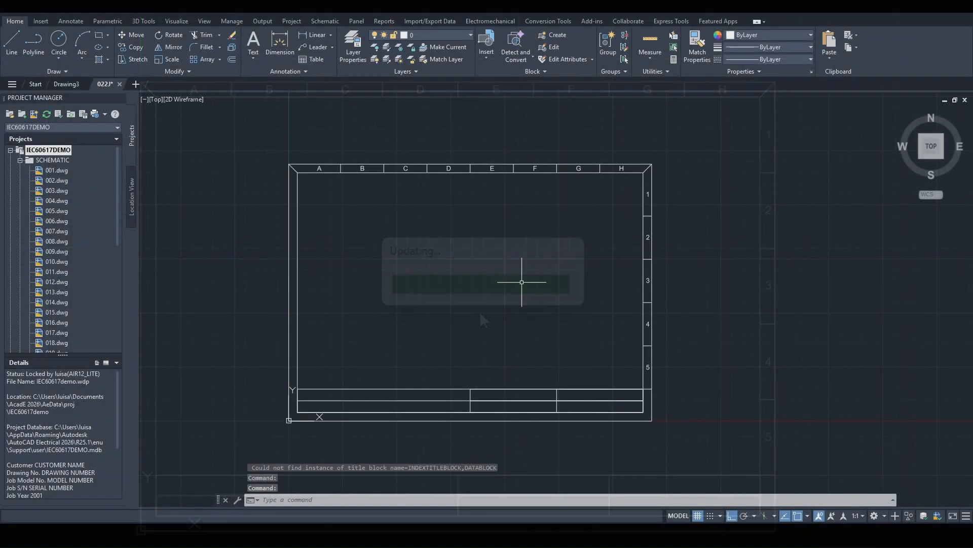
- Review the attributes of the BORDERXA3 border block with ATTEDIT, leaving the values blank
middle_click(521, 282)
middle_click(522, 282)
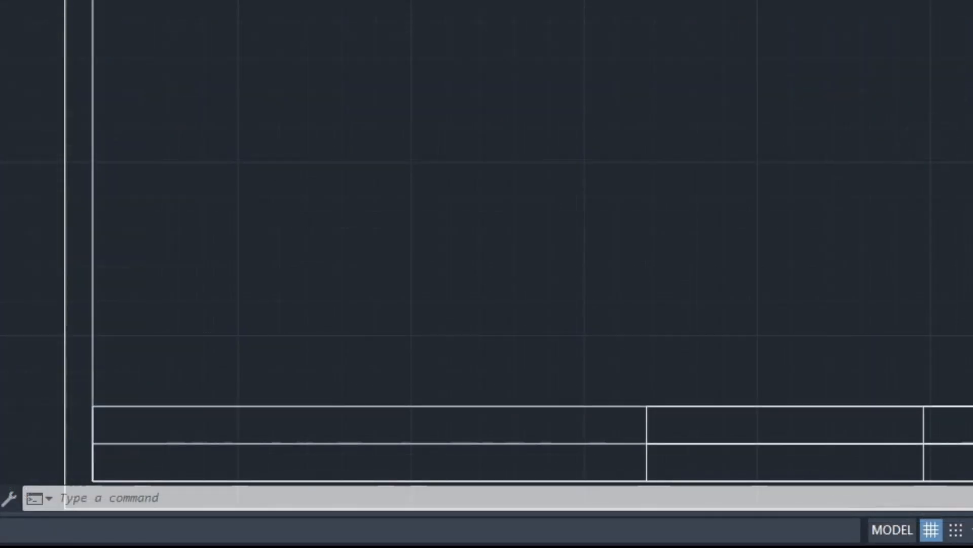
type("ATTED")
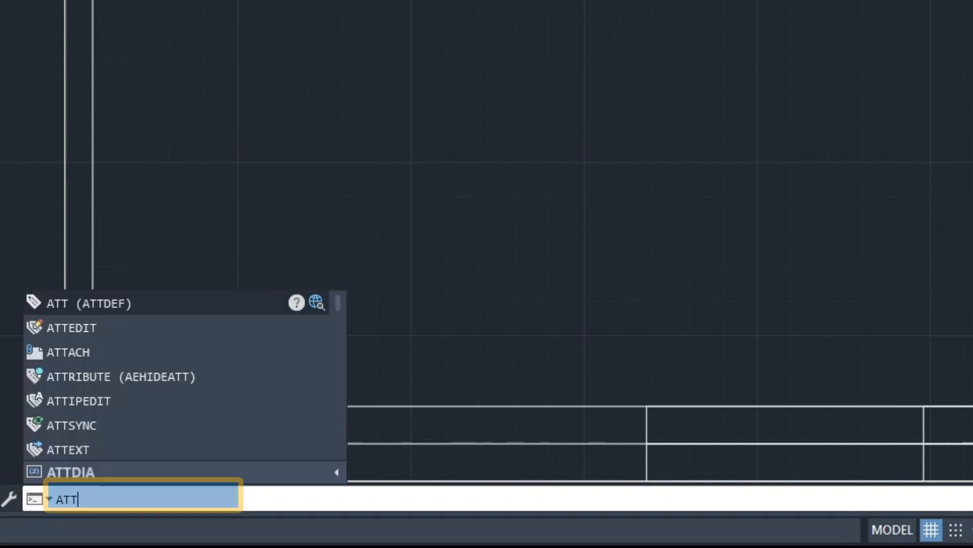
type("IT")
key("Return")
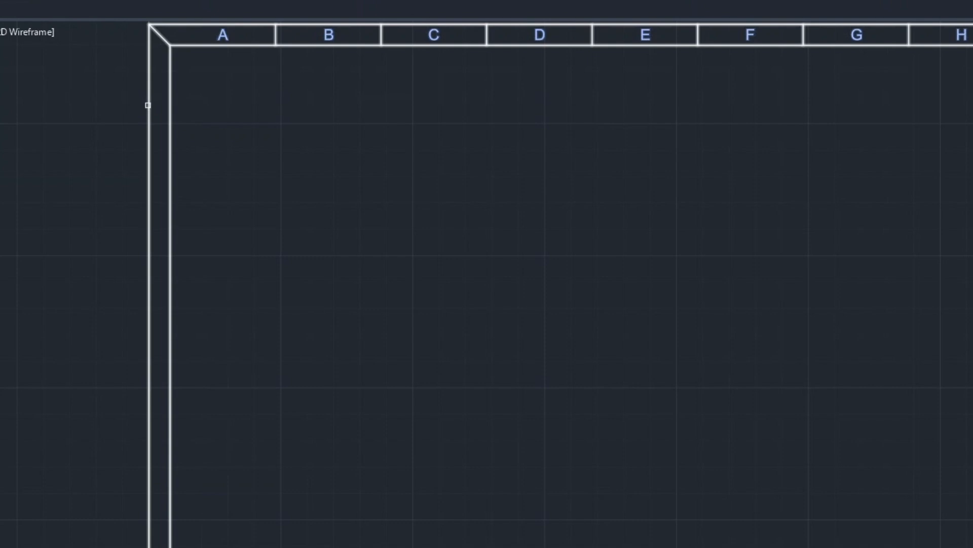
left_click(149, 108)
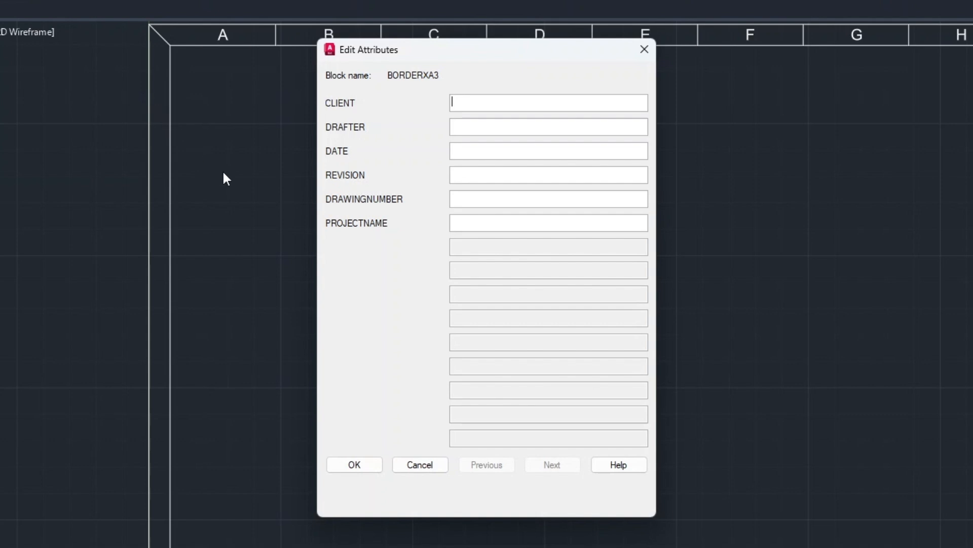
left_click(359, 466)
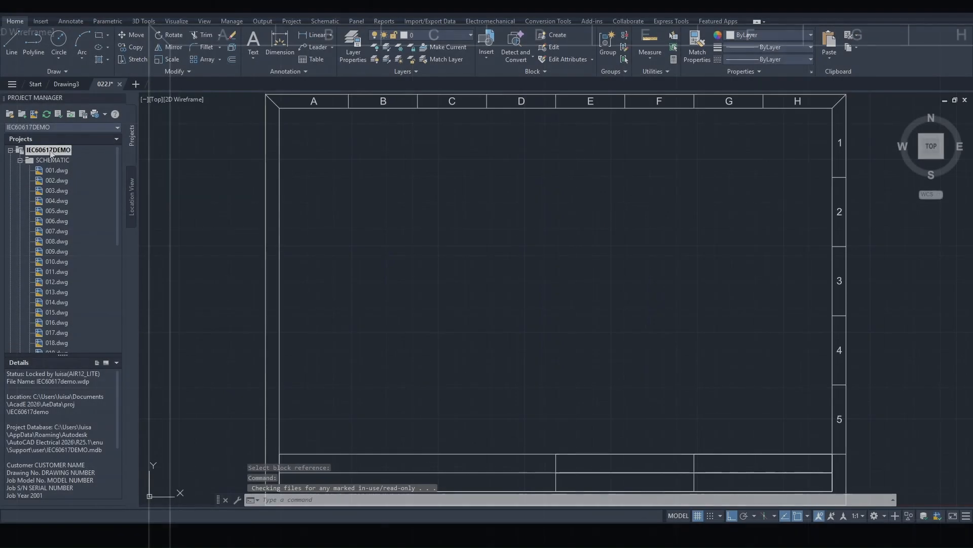
- Review the IEC60617DEMO project description fields used for title block updates, then close them without changes
right_click(53, 151)
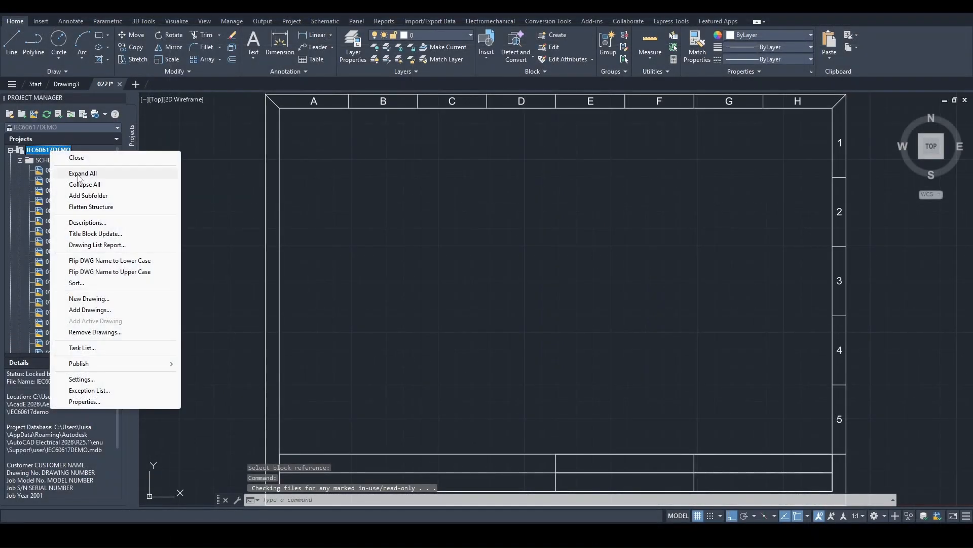
left_click(99, 222)
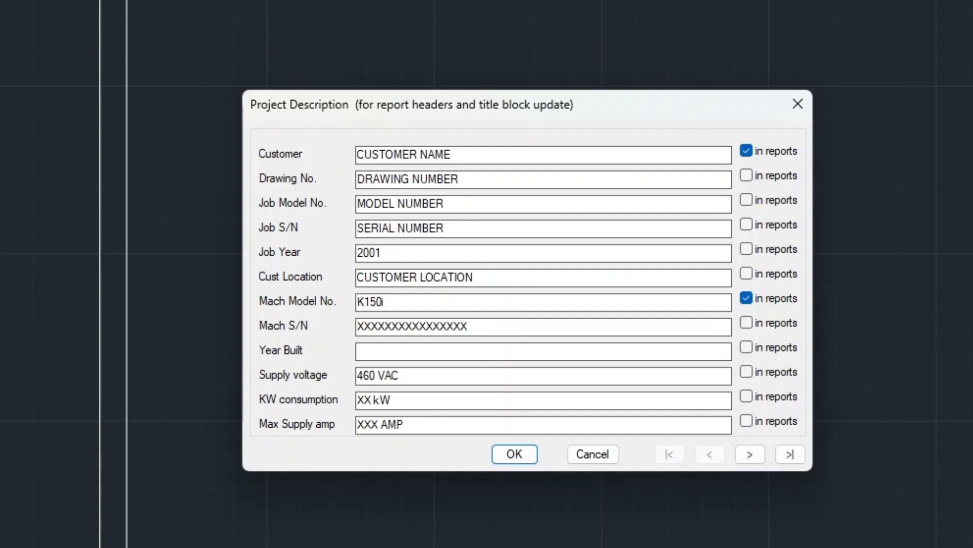
left_click(585, 449)
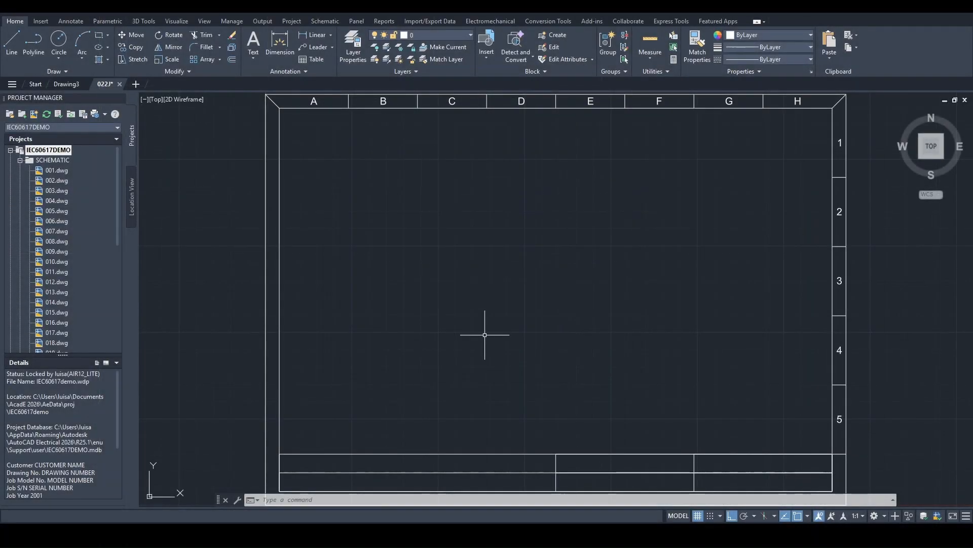
- Open the project-specific .WDT title block setup for editing and pick the drawing's border block BORDERXA3 to map
left_click(291, 21)
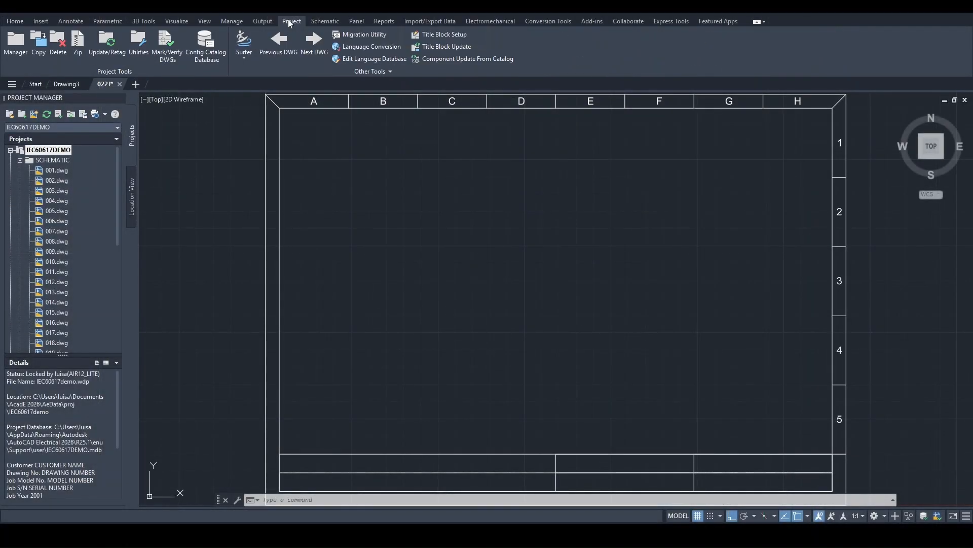
left_click(448, 34)
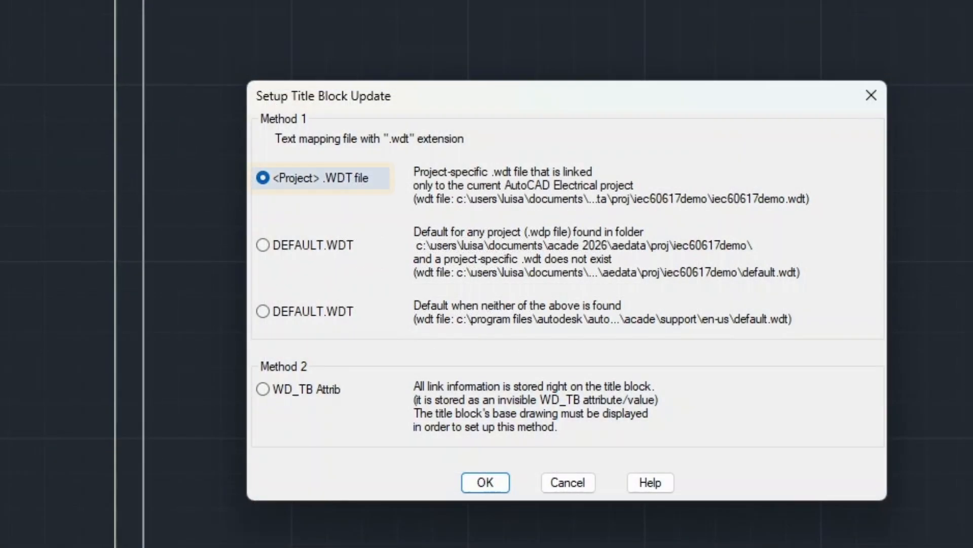
left_click(488, 483)
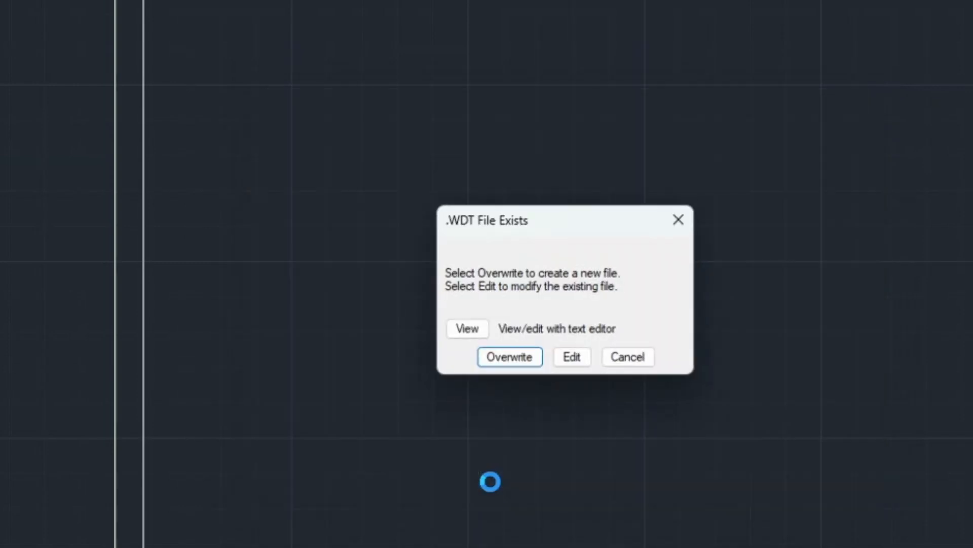
left_click(576, 361)
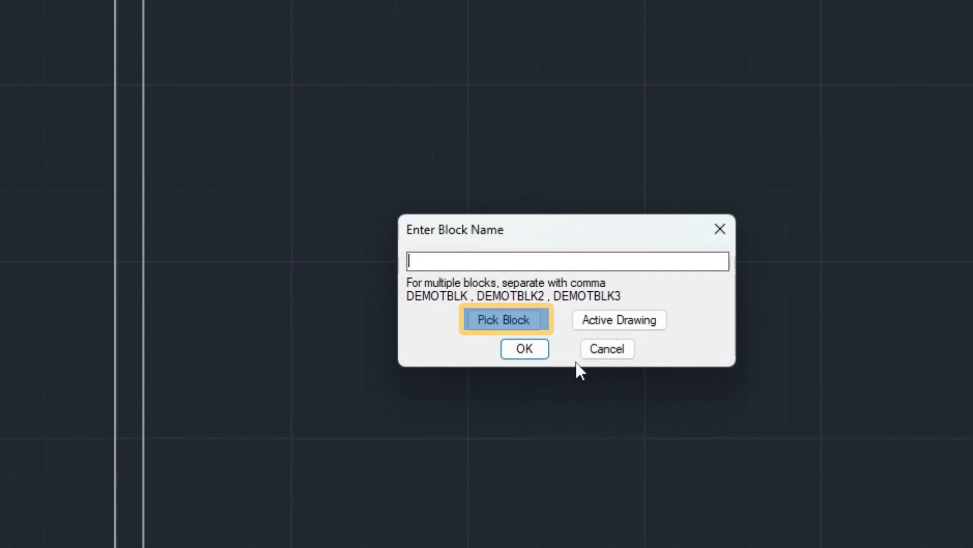
left_click(522, 324)
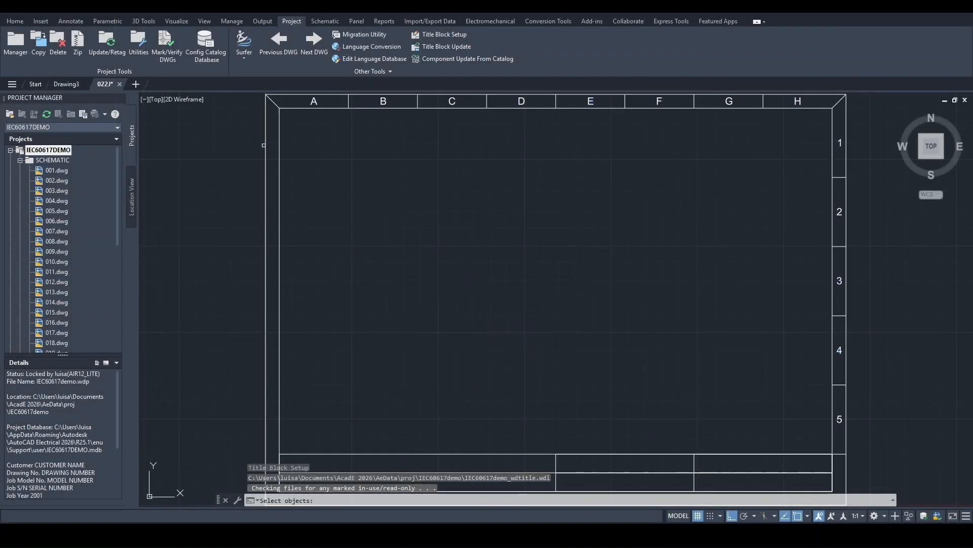
left_click(266, 145)
key("Return")
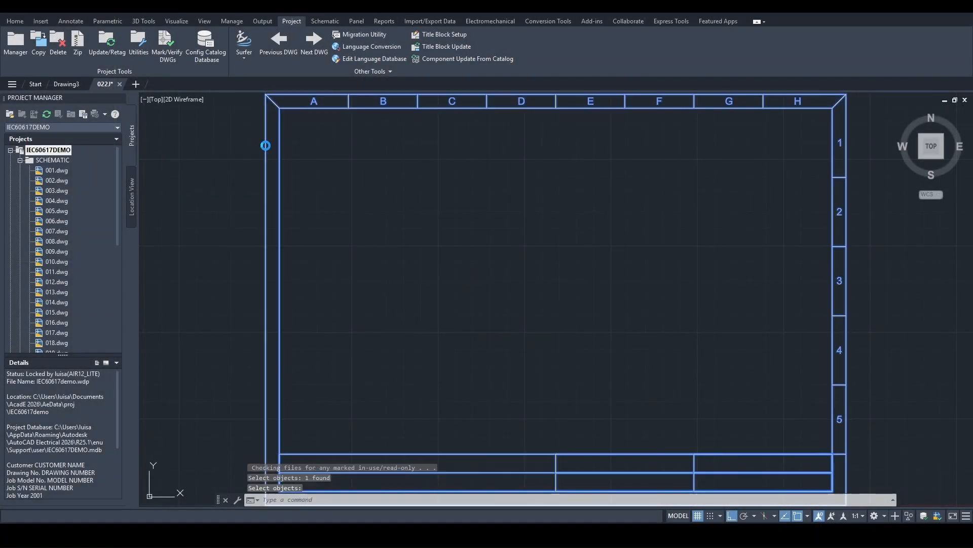
left_click(473, 289)
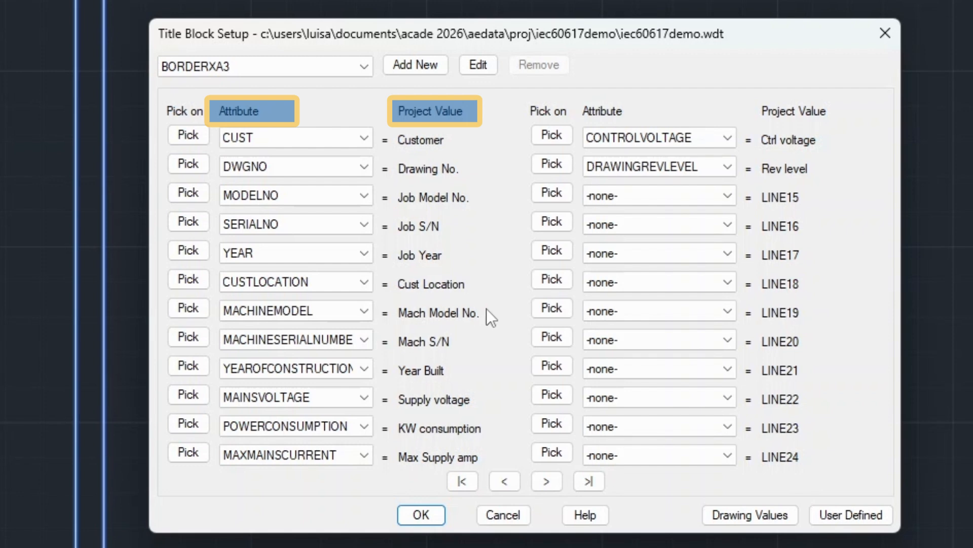
- Clear every existing attribute mapping from Customer through Rev level in the project values by setting them to -none-
left_click(721, 167)
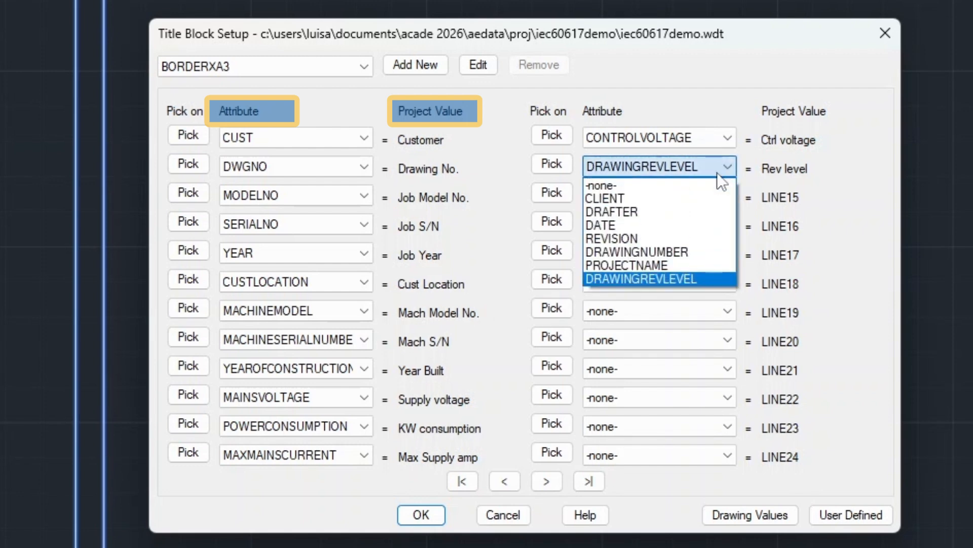
left_click(625, 184)
left_click(648, 140)
left_click(626, 157)
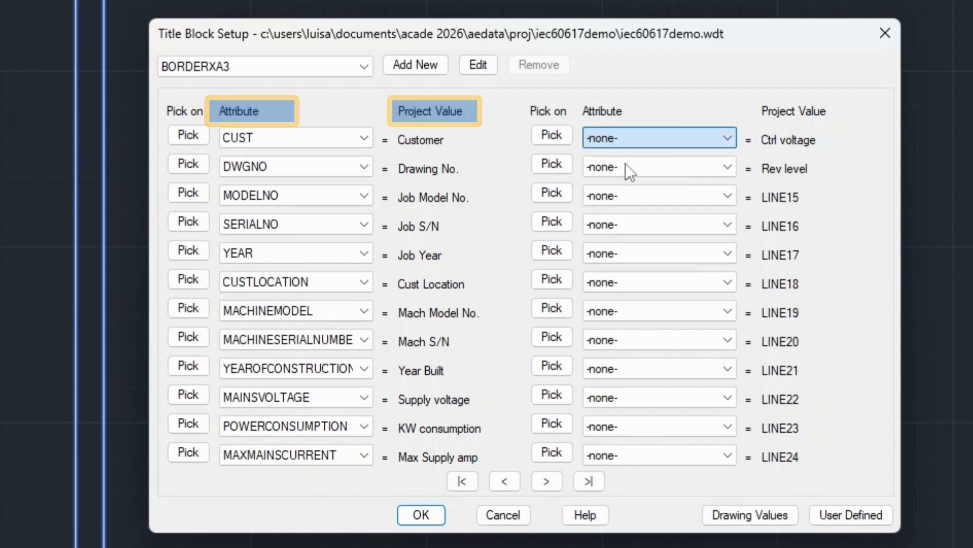
left_click(314, 455)
left_click(298, 473)
left_click(294, 427)
left_click(291, 445)
left_click(284, 397)
left_click(276, 418)
left_click(288, 369)
left_click(295, 340)
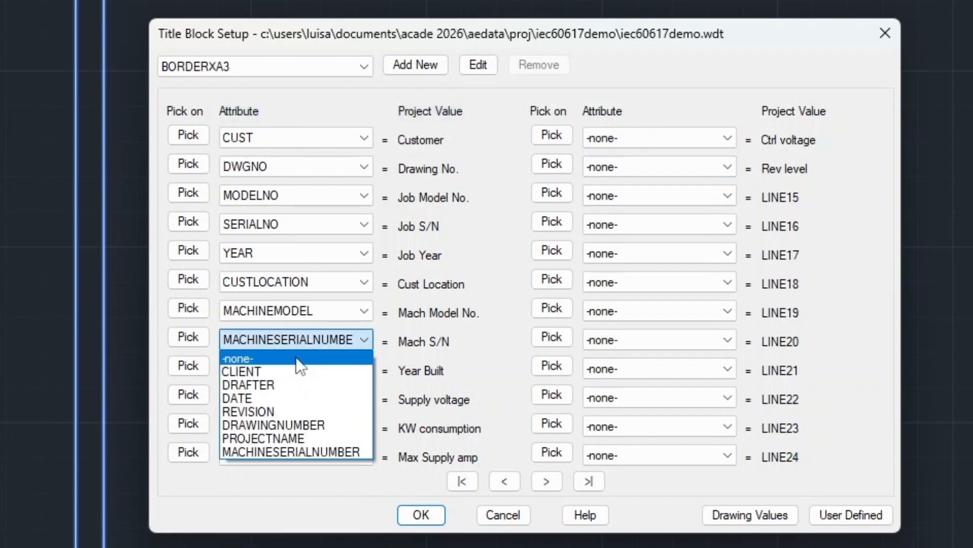
left_click(296, 358)
left_click(297, 312)
left_click(297, 330)
left_click(297, 283)
left_click(298, 301)
left_click(300, 254)
left_click(311, 194)
left_click(307, 213)
left_click(299, 167)
left_click(295, 184)
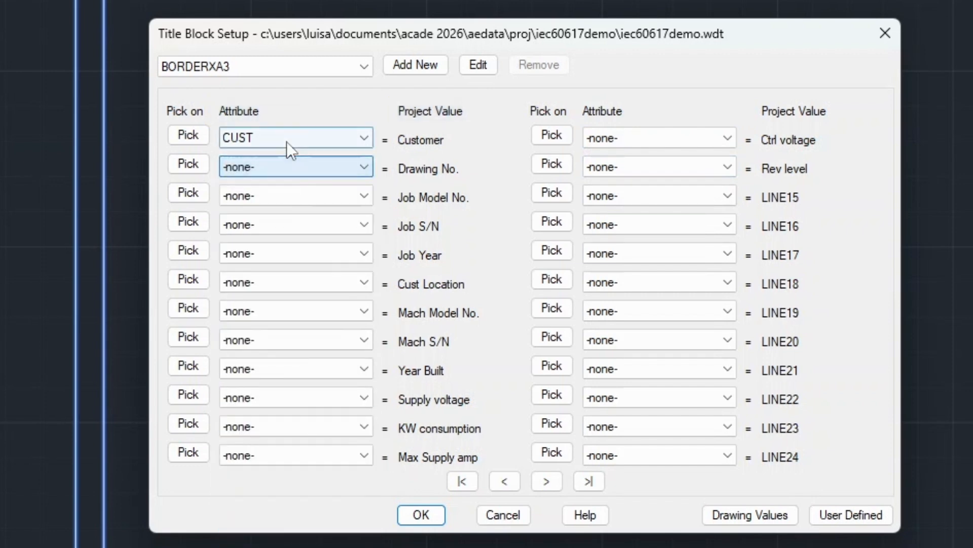
left_click(287, 141)
left_click(282, 156)
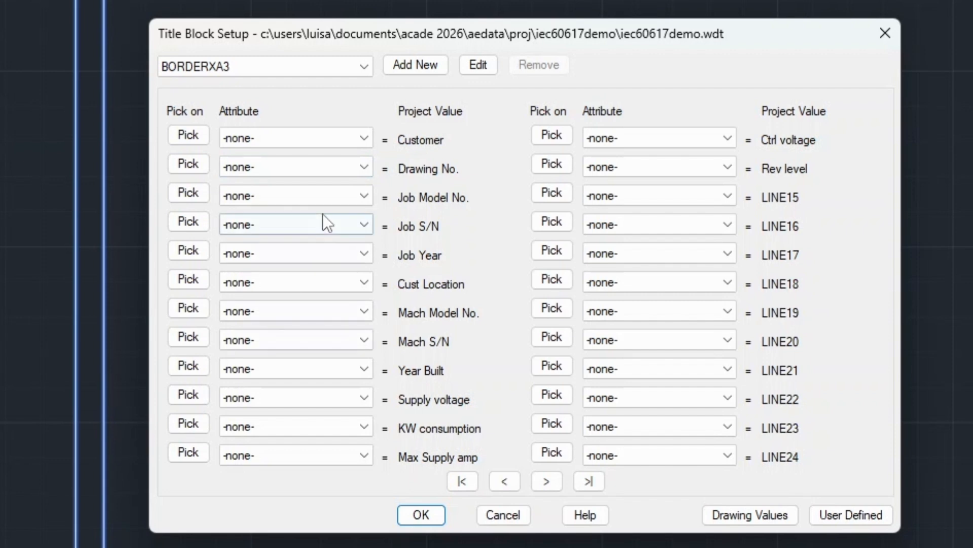
- Map the CLIENT attribute to the Customer project value and REVISION to Rev level
left_click(361, 140)
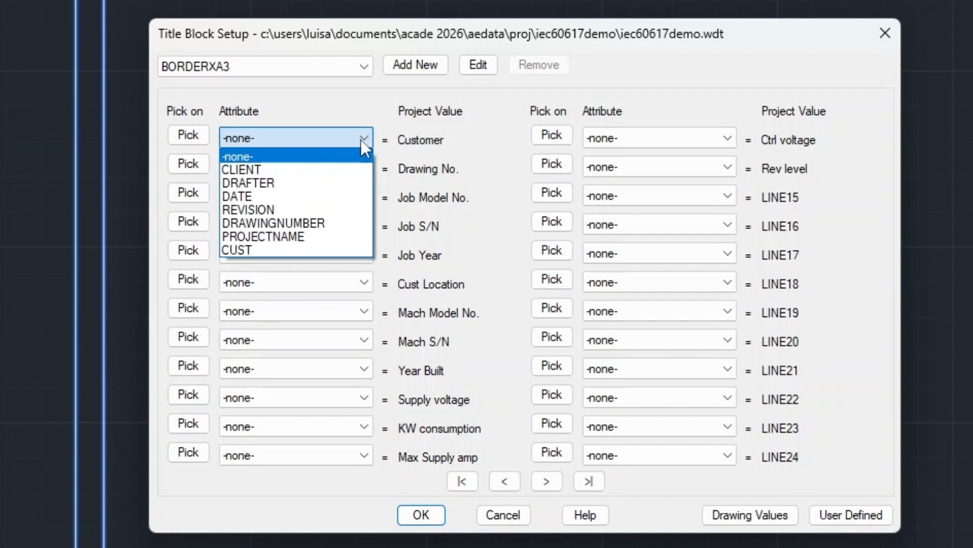
left_click(322, 168)
left_click(727, 167)
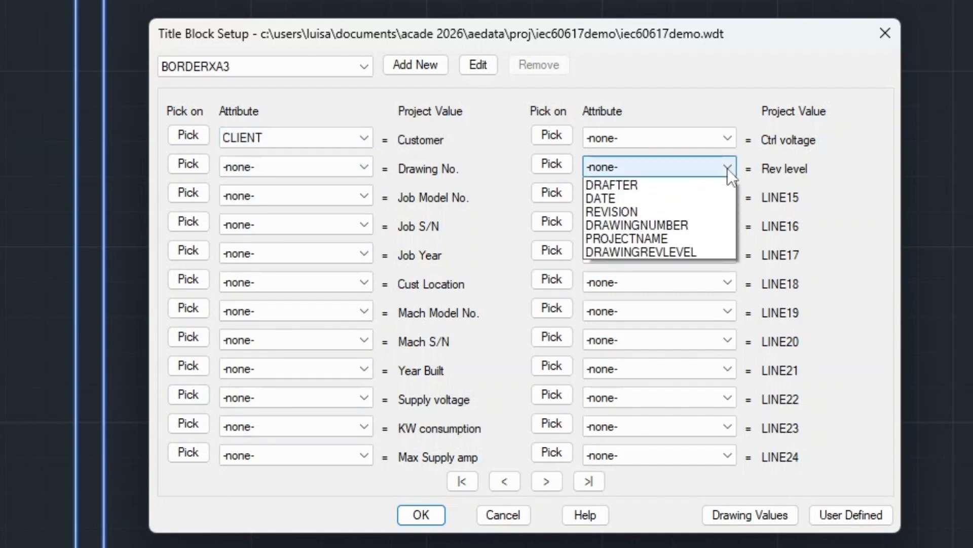
left_click(678, 237)
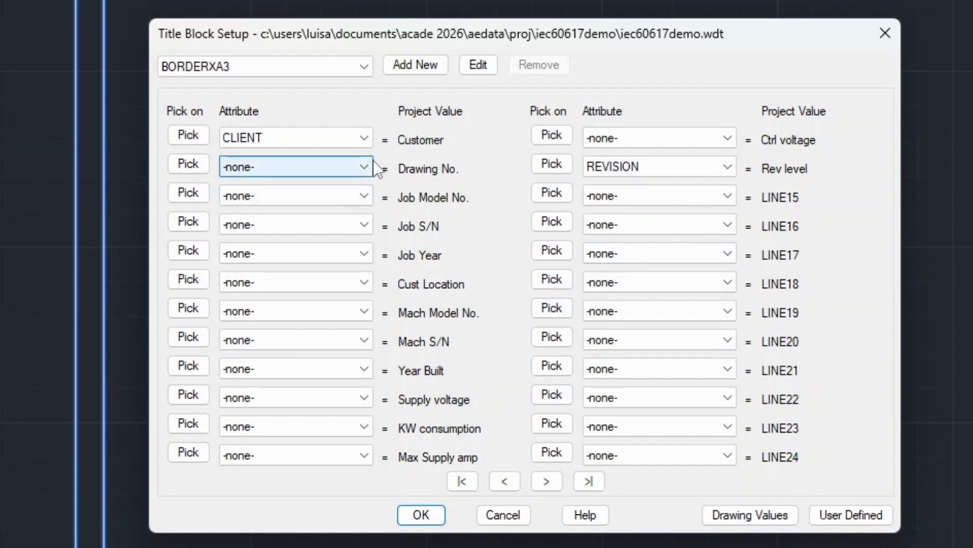
left_click(364, 137)
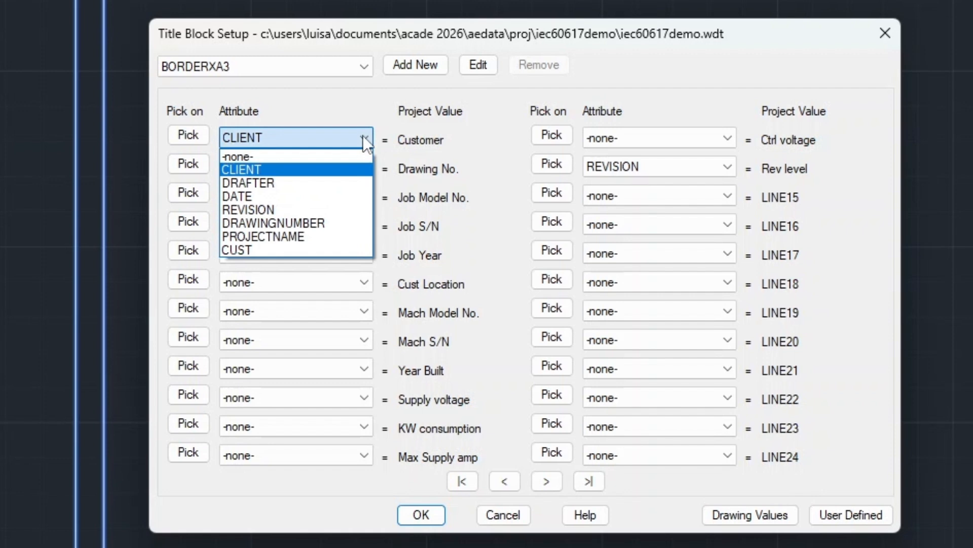
left_click(363, 136)
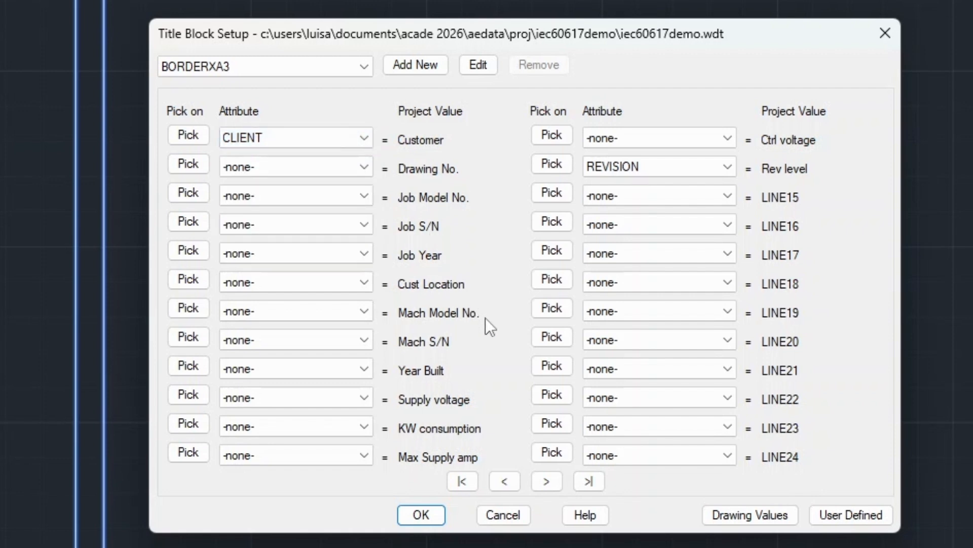
left_click(365, 138)
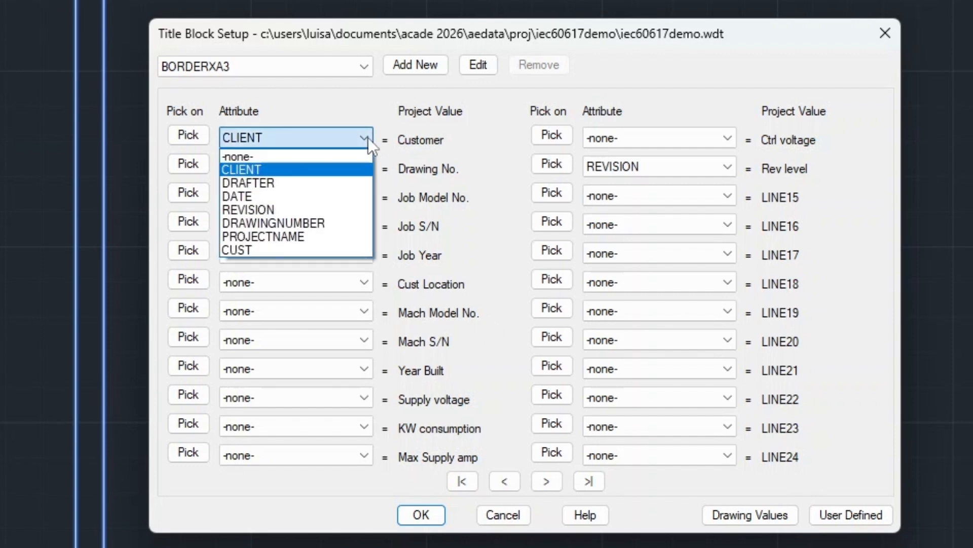
left_click(366, 137)
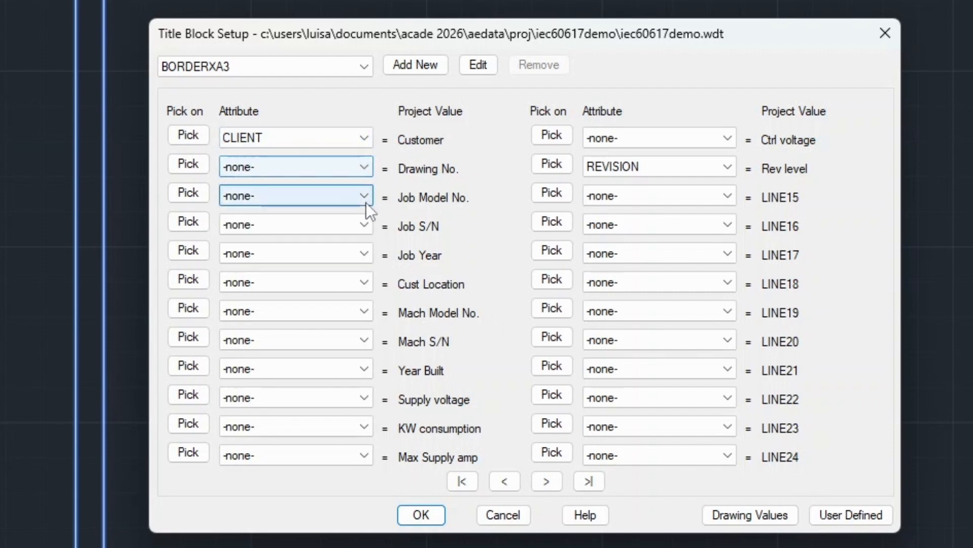
left_click(364, 136)
left_click(363, 133)
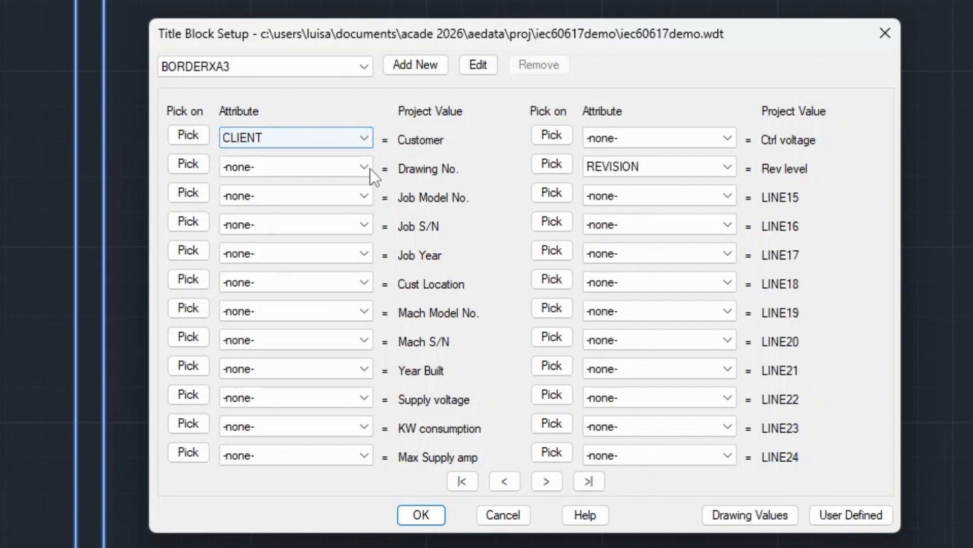
- Map DRAWINGNUMBER to the Drawing No. project value and PROJECTNAME to Job Model No
left_click(365, 166)
left_click(314, 251)
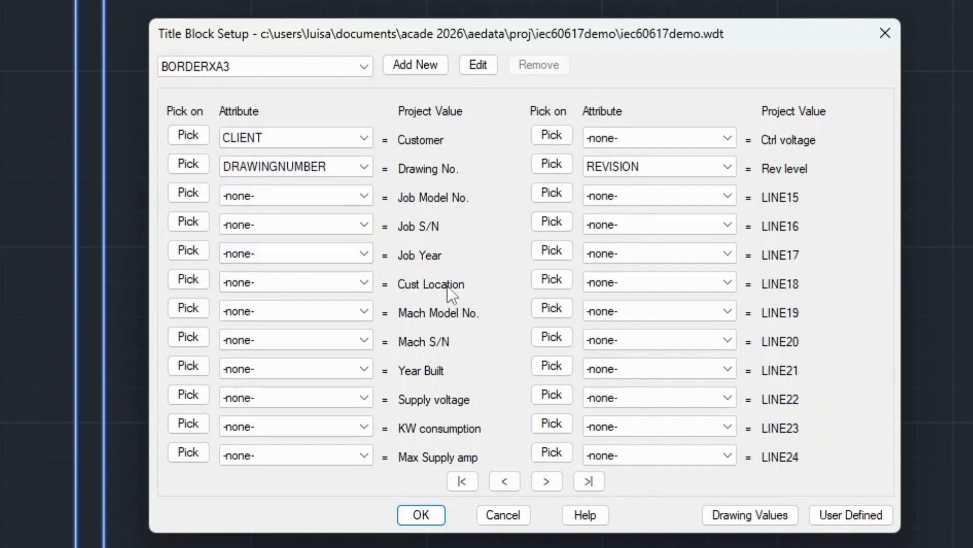
left_click(364, 195)
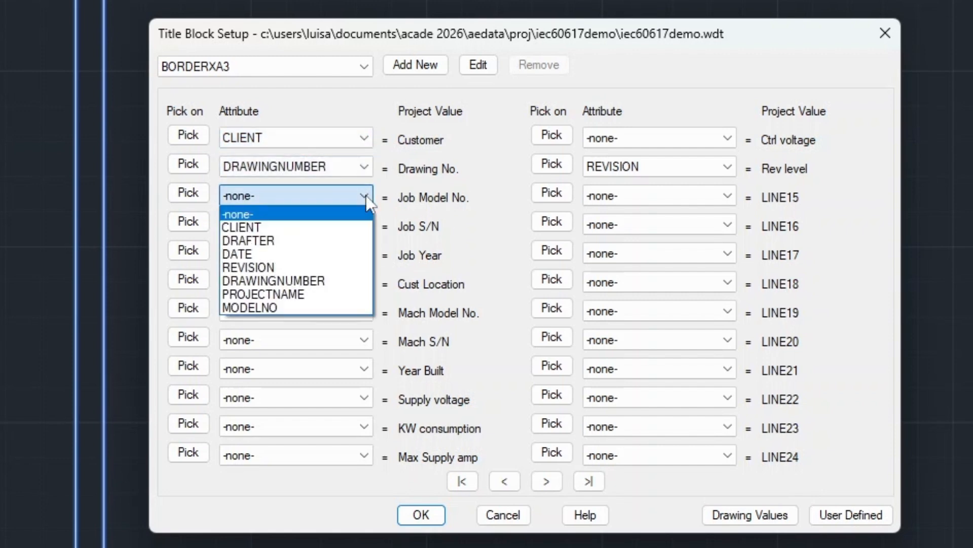
left_click(327, 295)
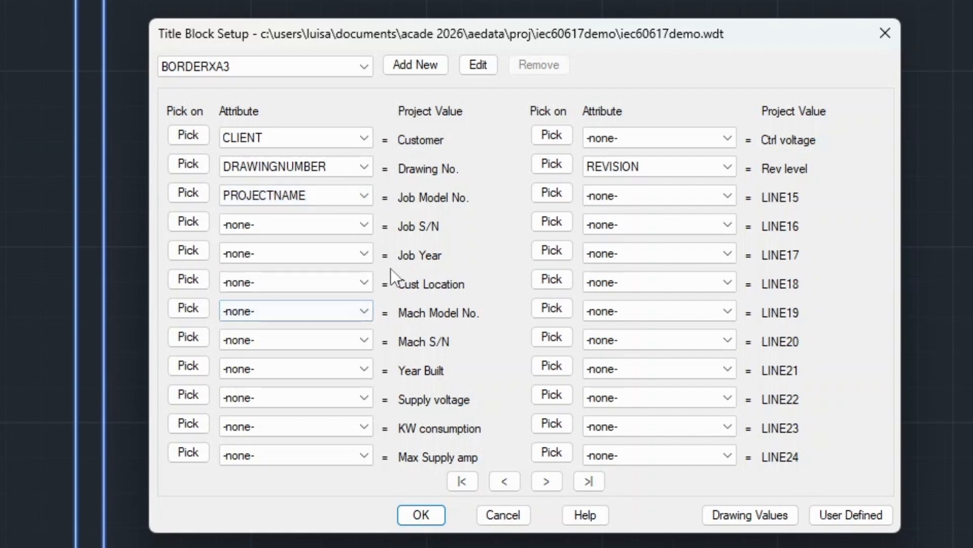
- Map the SERIALNO attribute to the Job S/N project value
left_click(365, 224)
left_click(365, 224)
left_click(365, 224)
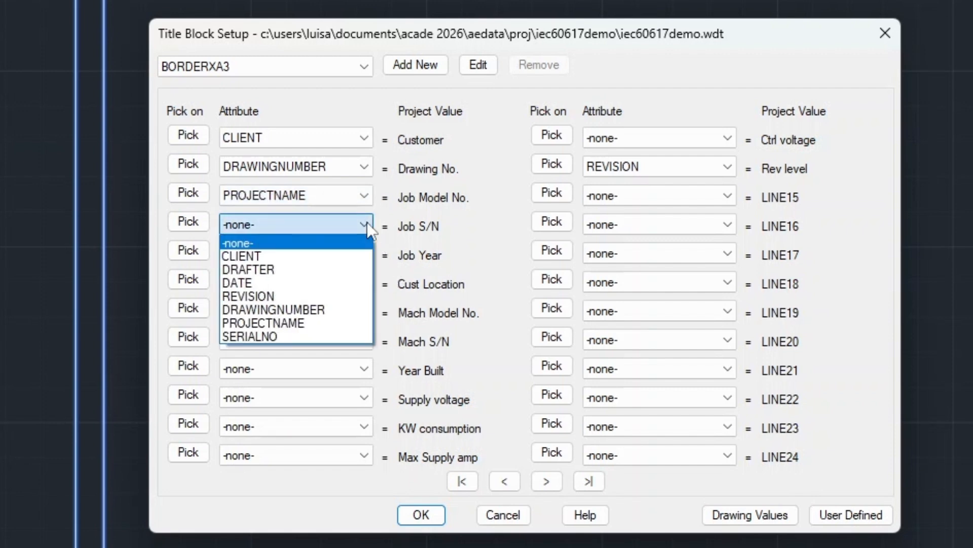
left_click(367, 223)
left_click(367, 223)
left_click(304, 333)
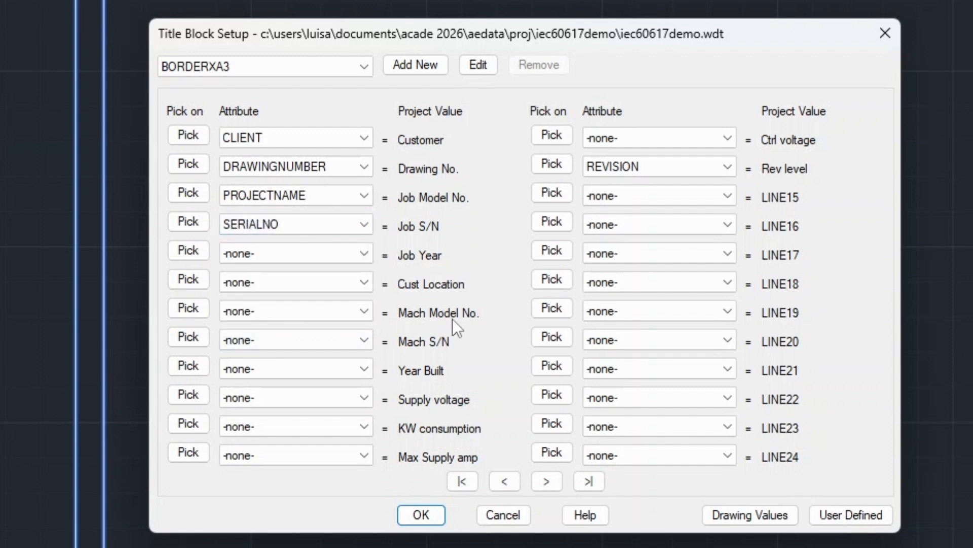
- In the drawing values, assign the DATE attribute to the Date (MM:DD:YYYY) plotting value
left_click(764, 520)
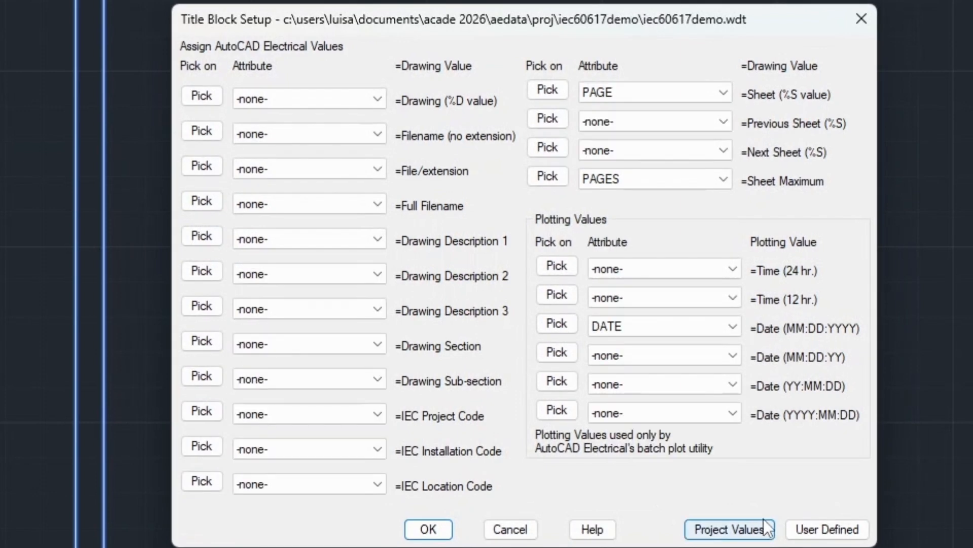
left_click(732, 324)
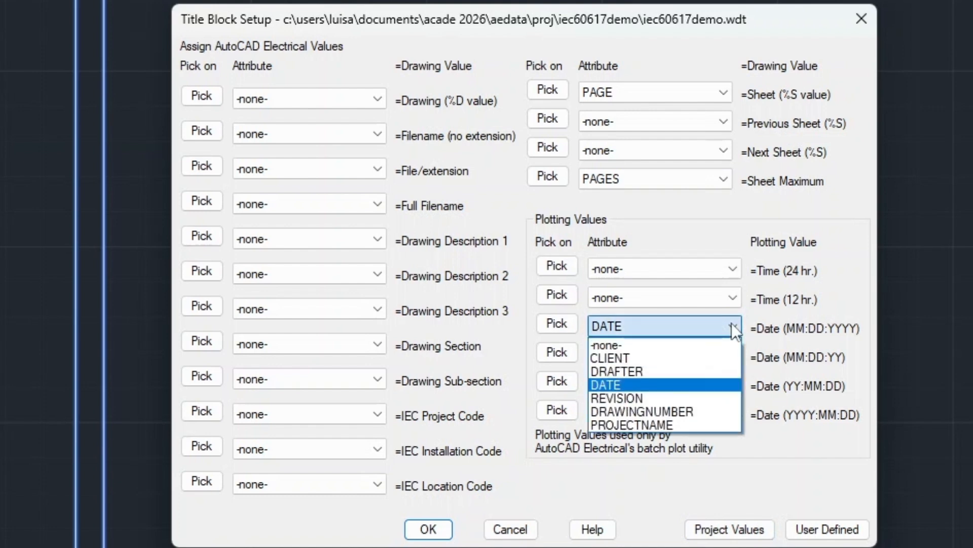
left_click(641, 384)
left_click(641, 384)
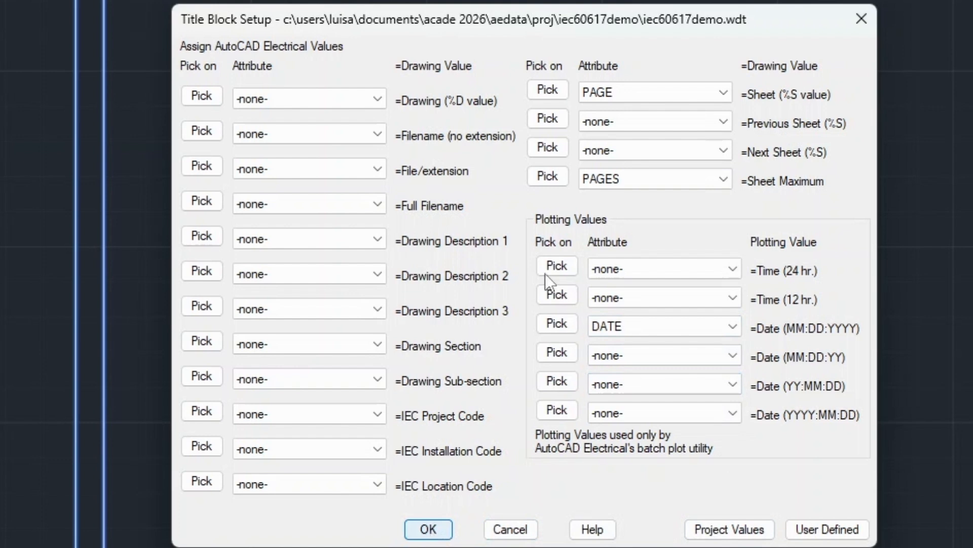
- Set the Sheet (%S value) and Sheet Maximum attributes to -none-, return to the project values and accept the title block setup
left_click(647, 94)
scroll(645, 99, "up", 1)
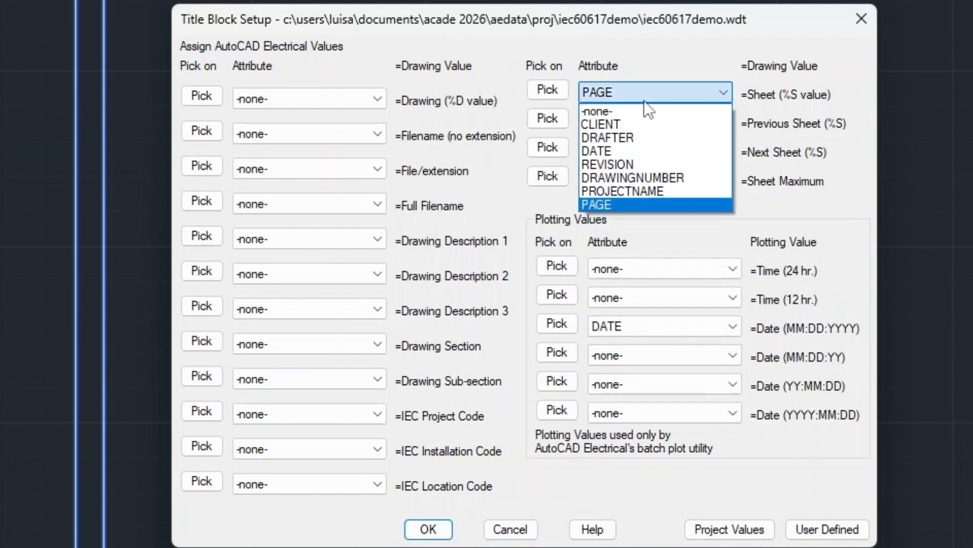
left_click(650, 105)
left_click(631, 182)
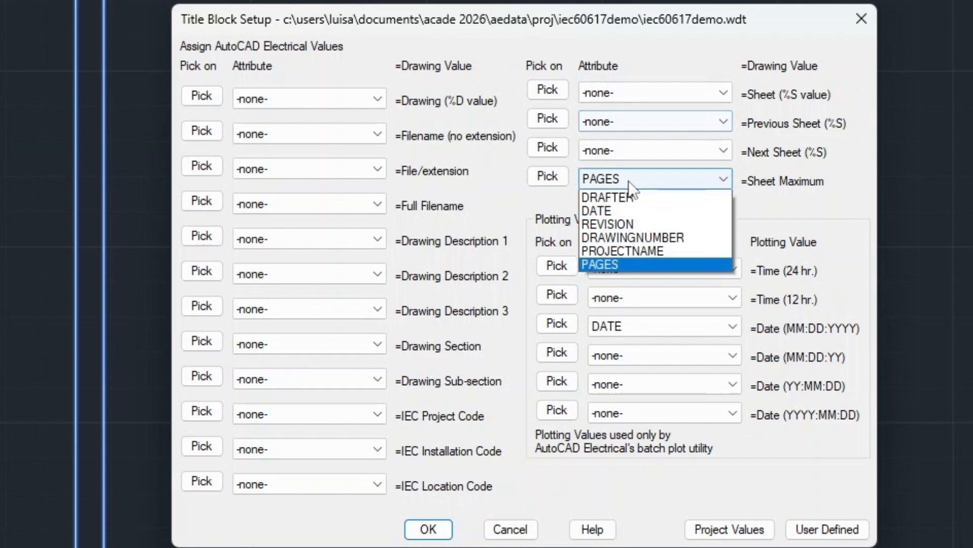
scroll(629, 206, "up", 1)
left_click(626, 200)
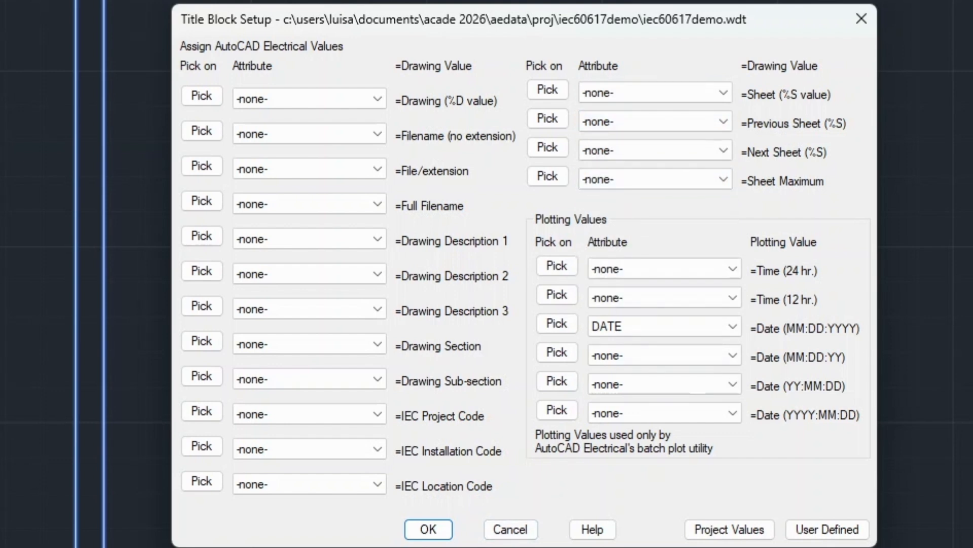
left_click(755, 533)
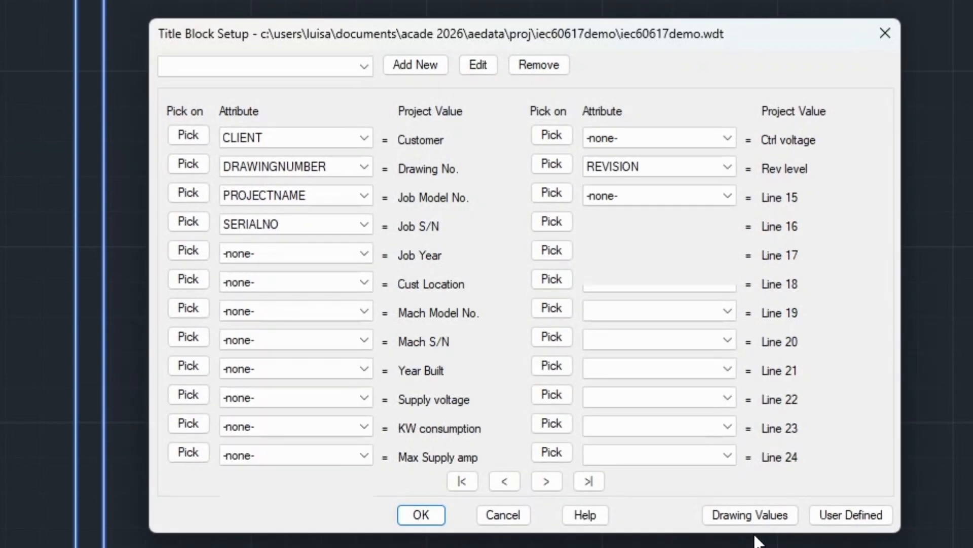
left_click(421, 515)
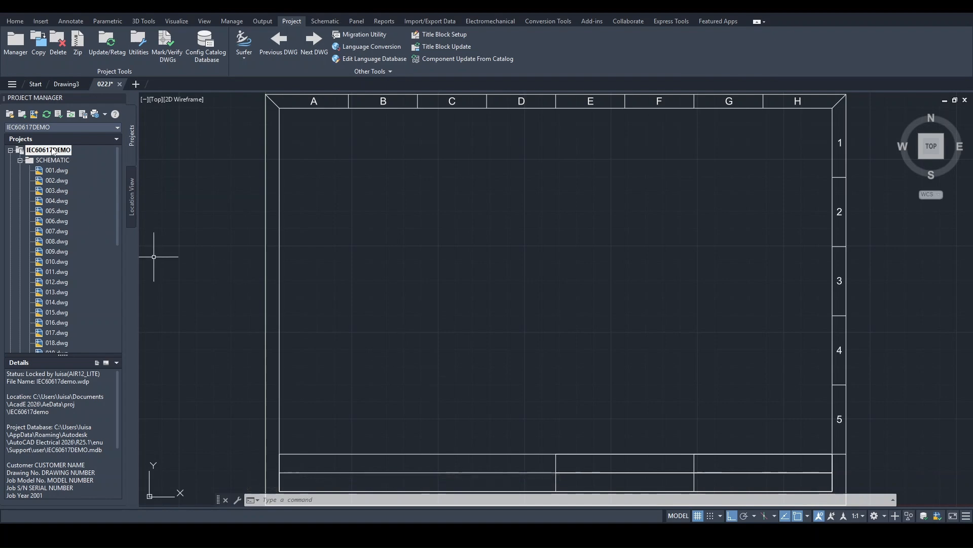
- Run a title block update on the IEC60617DEMO project, processing only drawing 022J.dwg
right_click(53, 152)
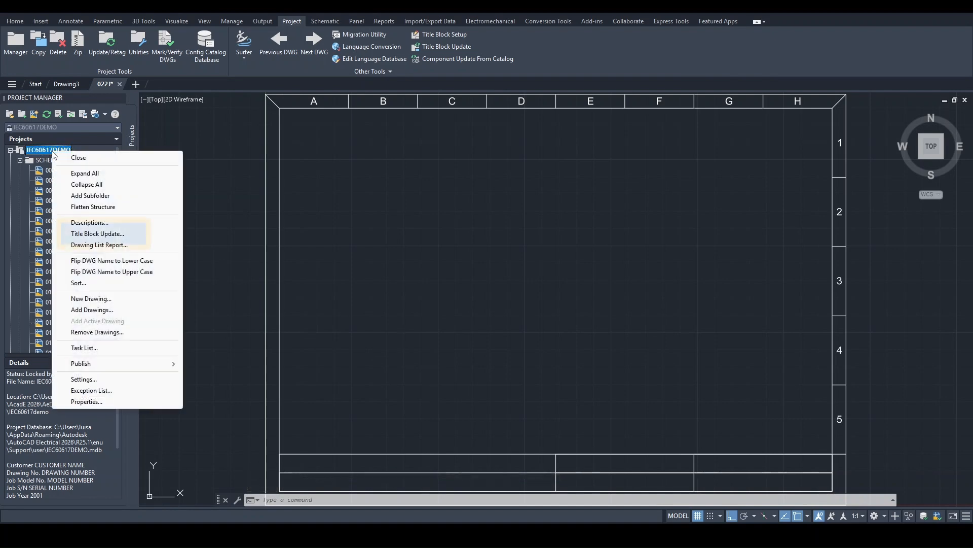
left_click(101, 235)
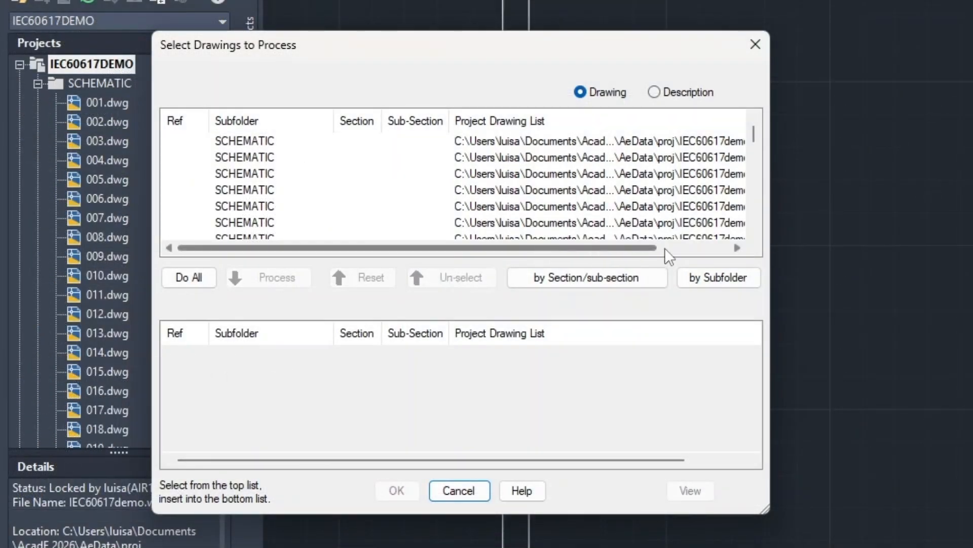
scroll(629, 236, "down", 5)
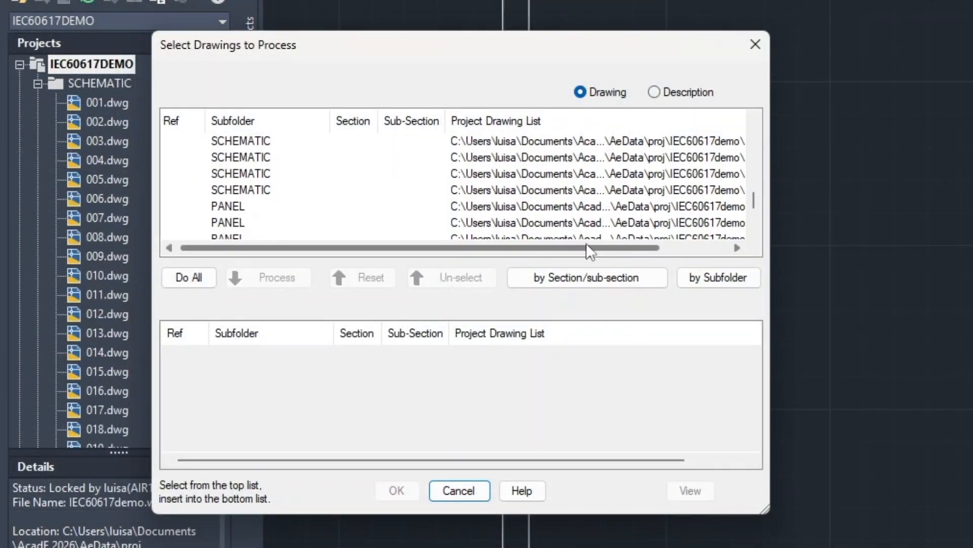
left_click_drag(586, 245, 686, 245)
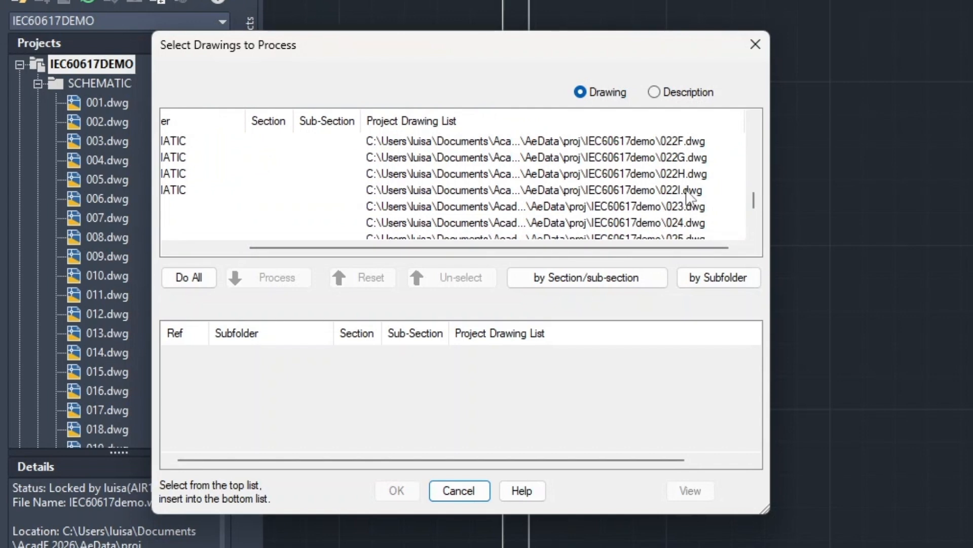
scroll(695, 203, "down", 2)
left_click(692, 223)
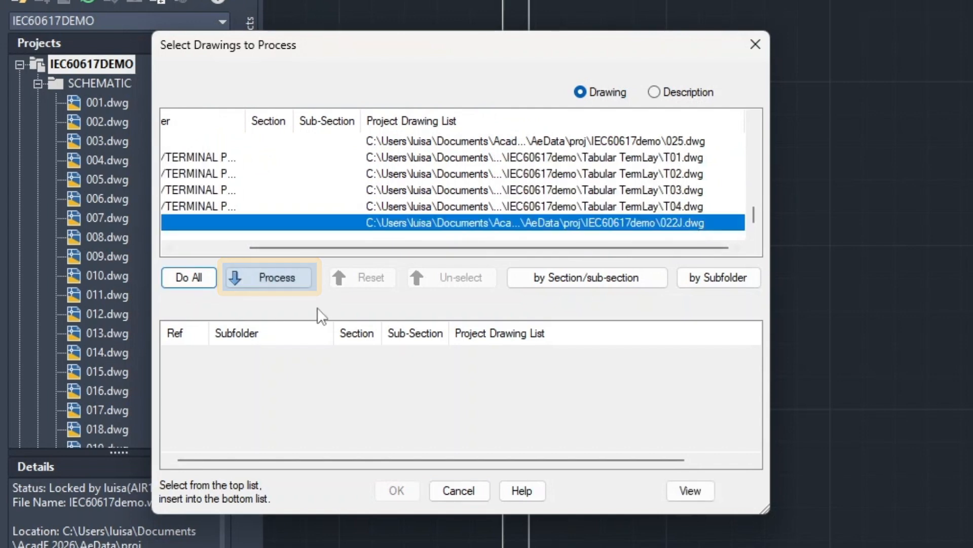
left_click(296, 282)
left_click(400, 491)
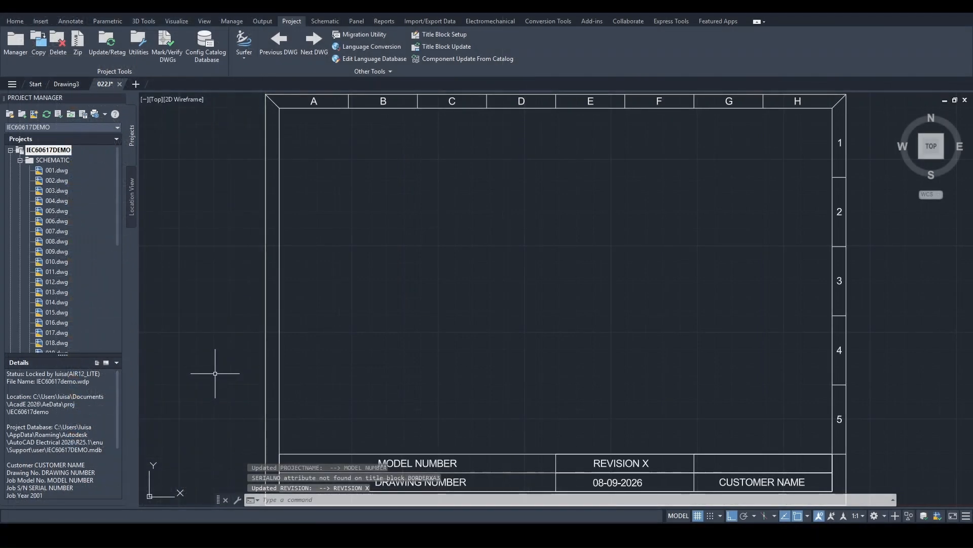
mouse_move(315, 383)
middle_mouse_down()
mouse_move(308, 354)
mouse_move(267, 310)
middle_mouse_up()
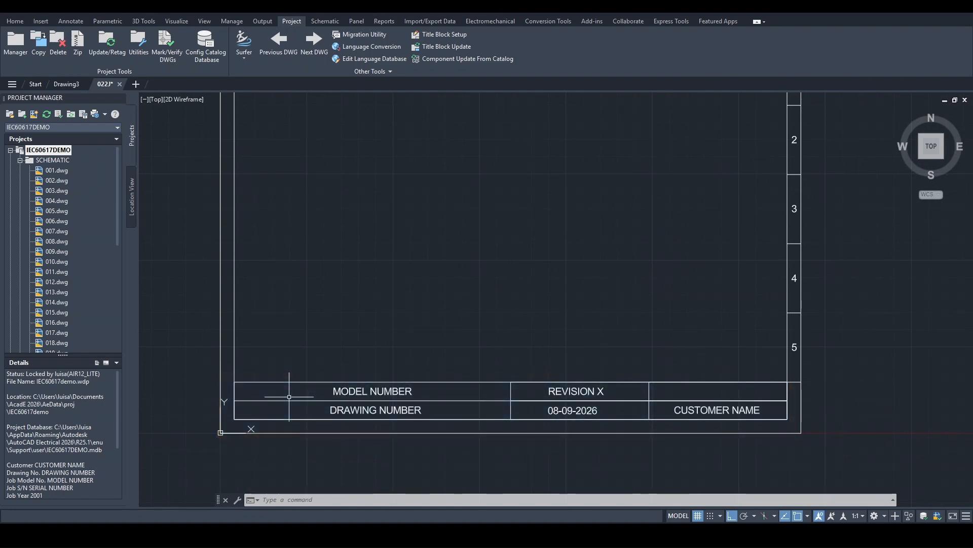
middle_click_drag(261, 359, 280, 373)
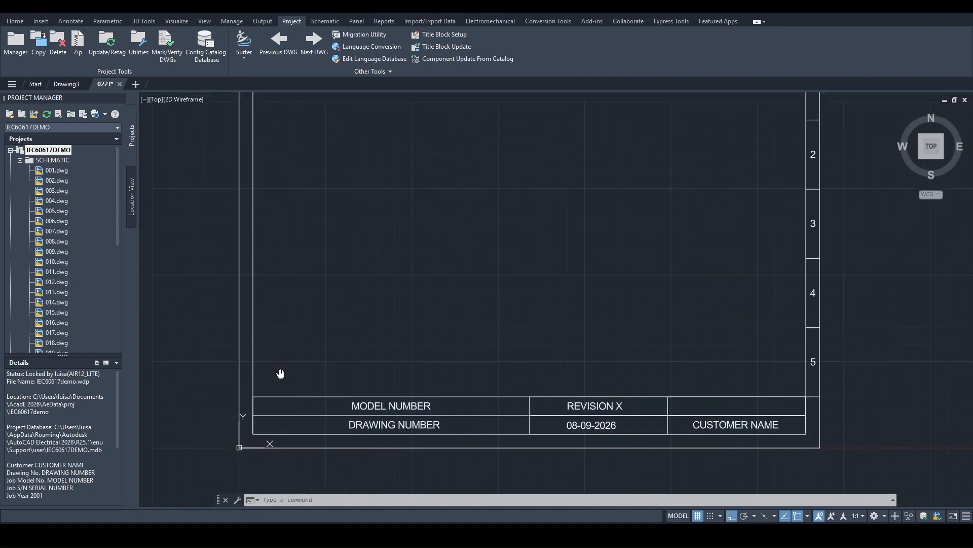
- In the project descriptions, set Customer to TESLA, Drawing No. to 1000 and Job S/N to 101
right_click(57, 150)
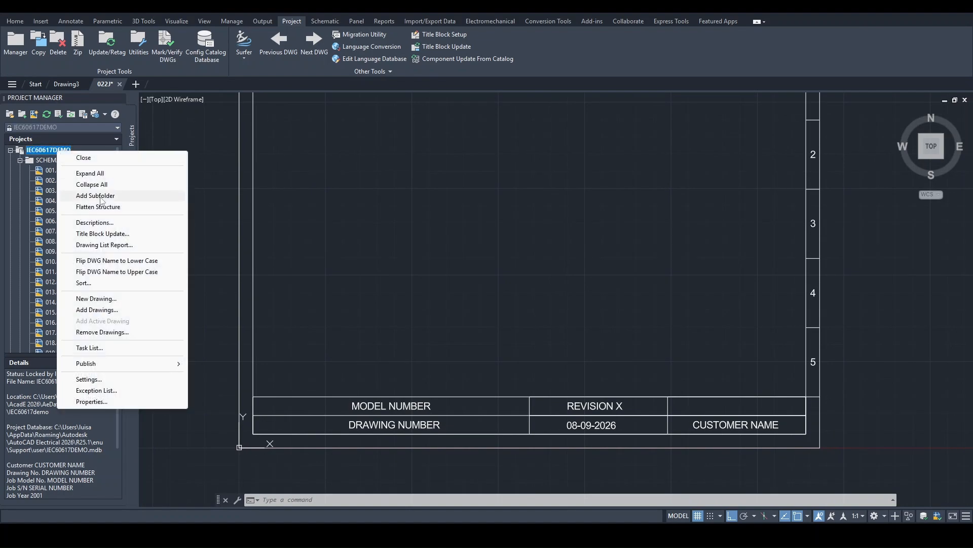
left_click(96, 222)
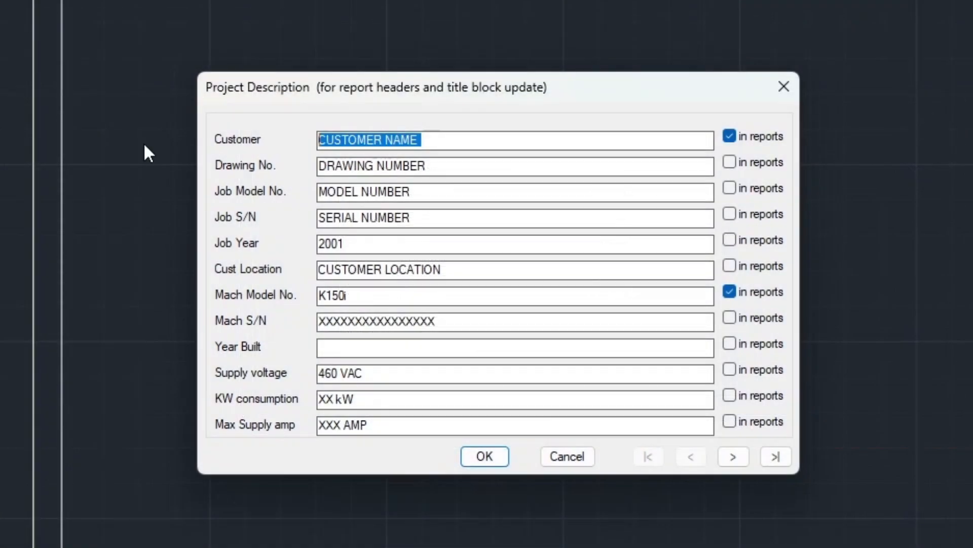
type("TESLA")
key("Tab")
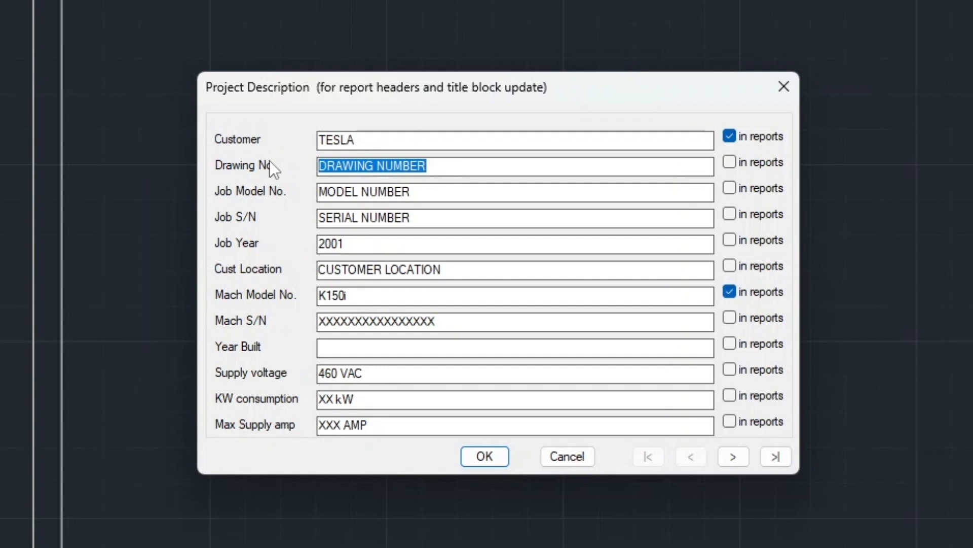
type("1000")
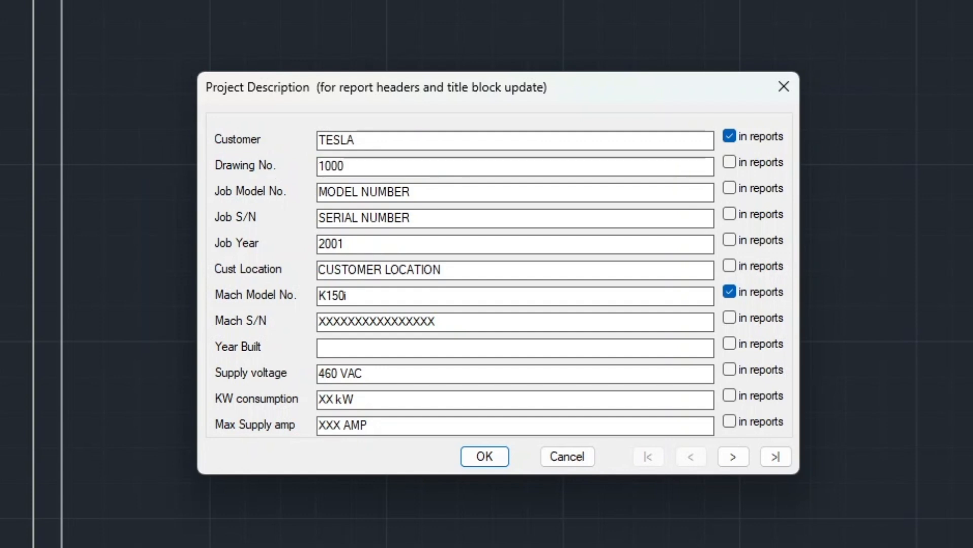
left_click_drag(411, 218, 288, 221)
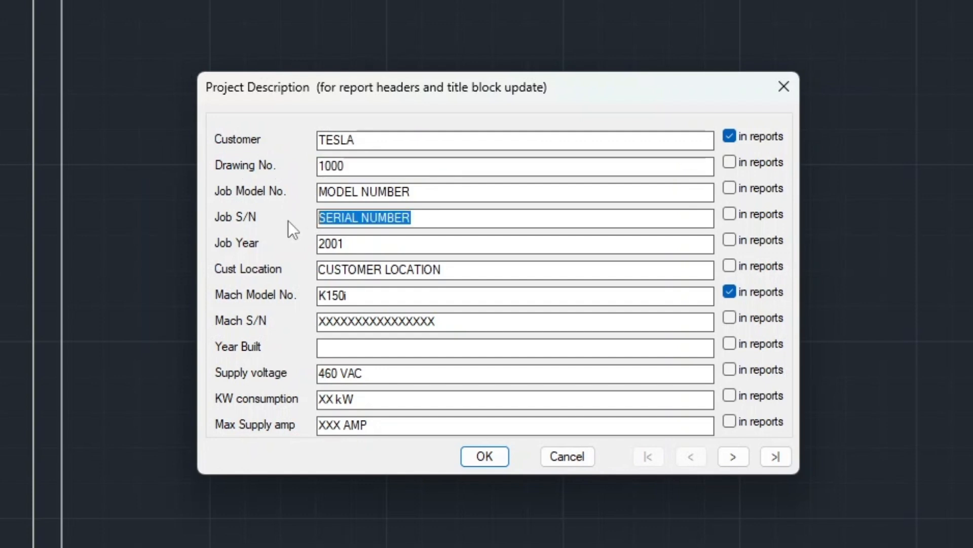
type("101")
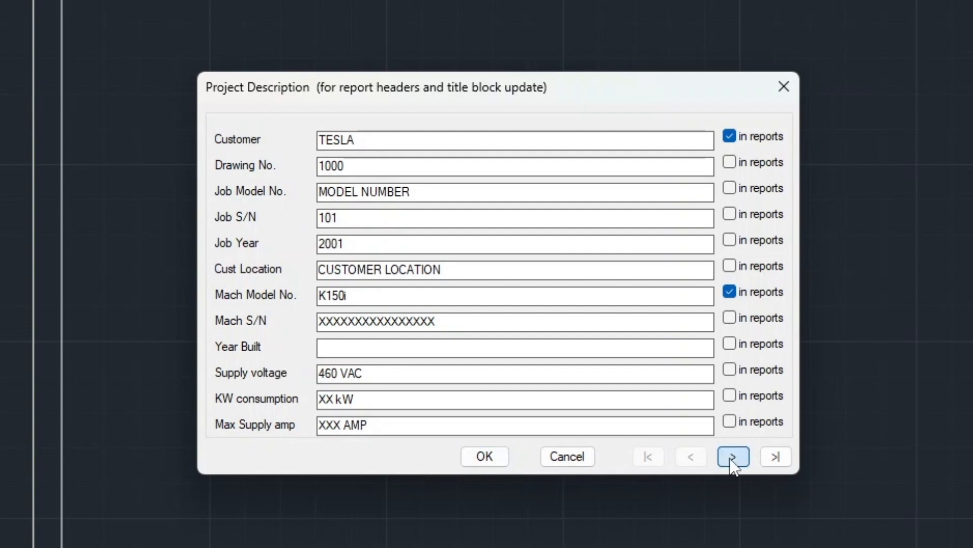
- Change the Rev level description to REVISION 5 and accept the project descriptions
left_click(734, 456)
double_click(379, 166)
type("5")
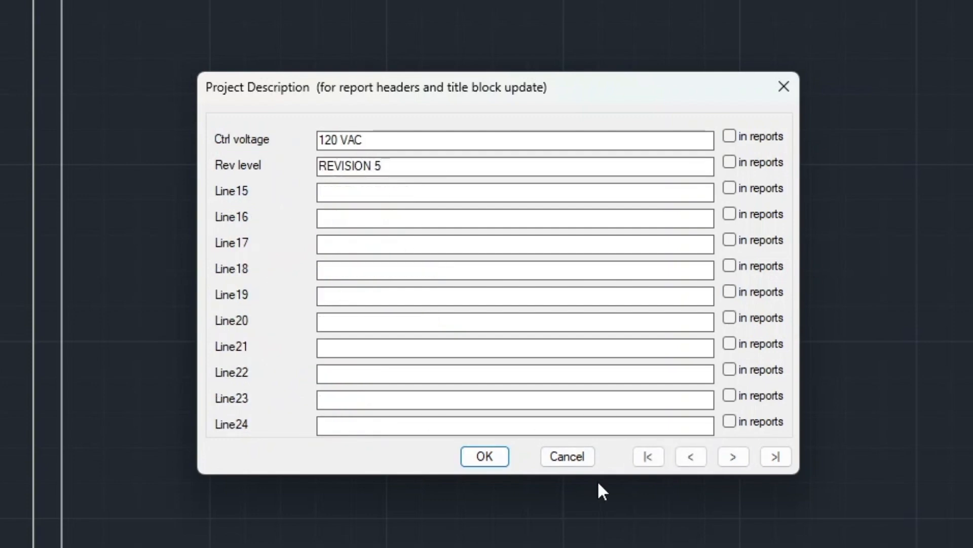
left_click(690, 456)
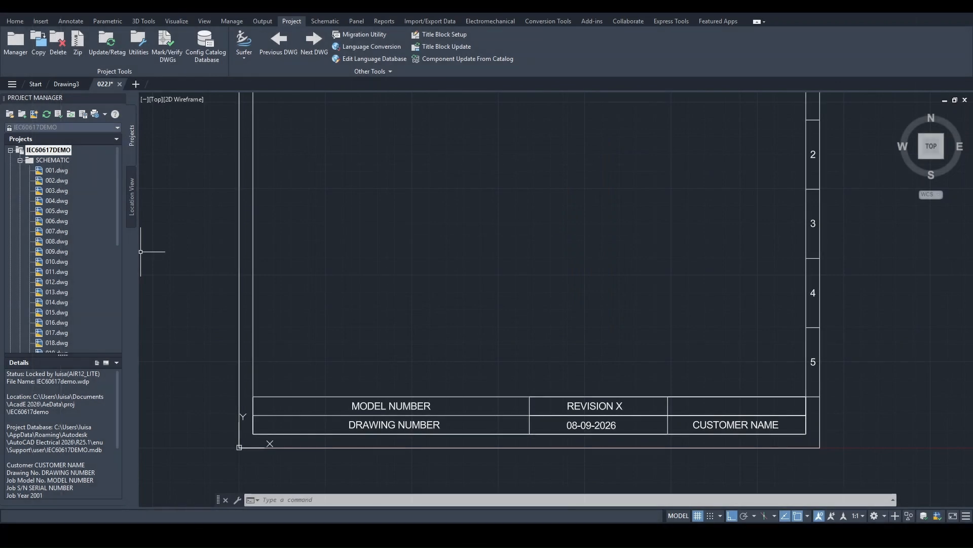
- Update the title block of the active drawing only, using the edited project descriptions
right_click(53, 150)
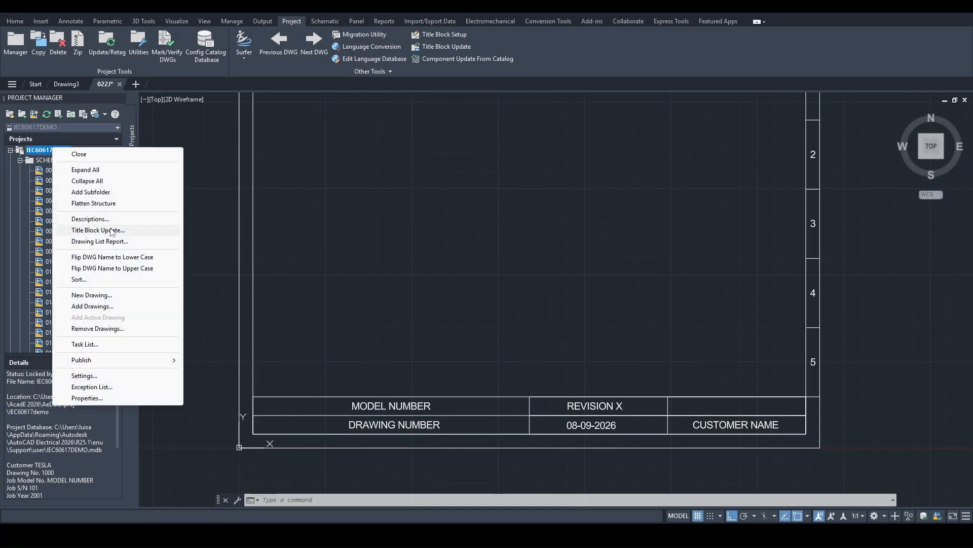
left_click(111, 231)
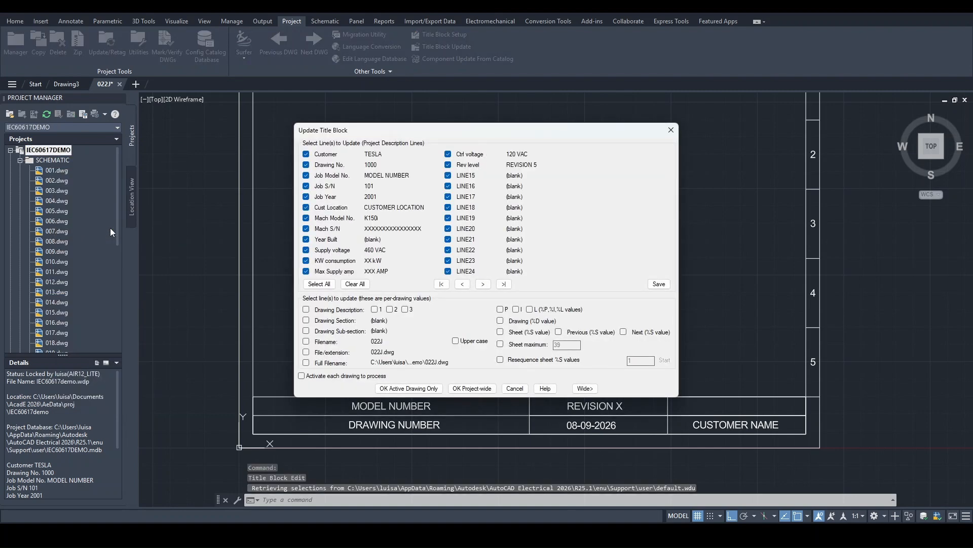
left_click(408, 388)
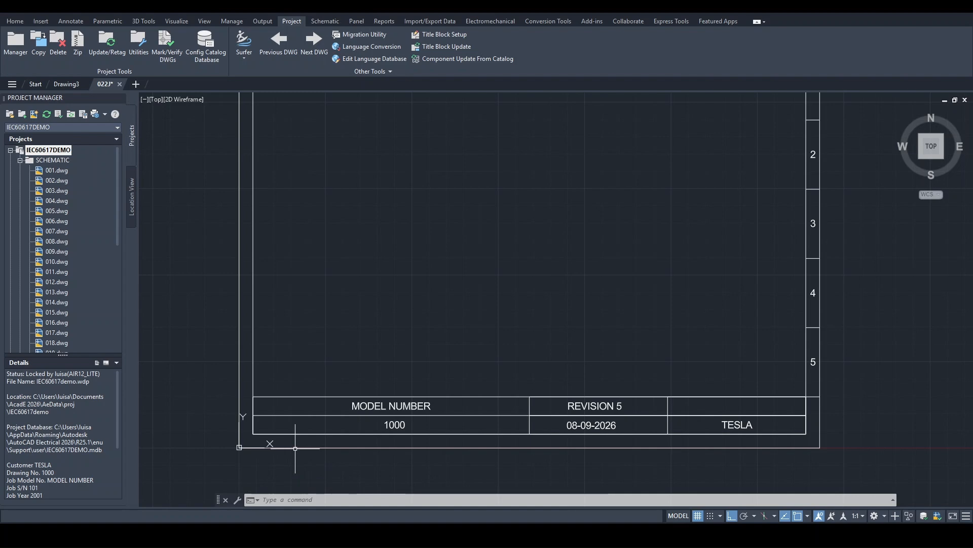
middle_click_drag(295, 448, 296, 448)
middle_click(295, 448)
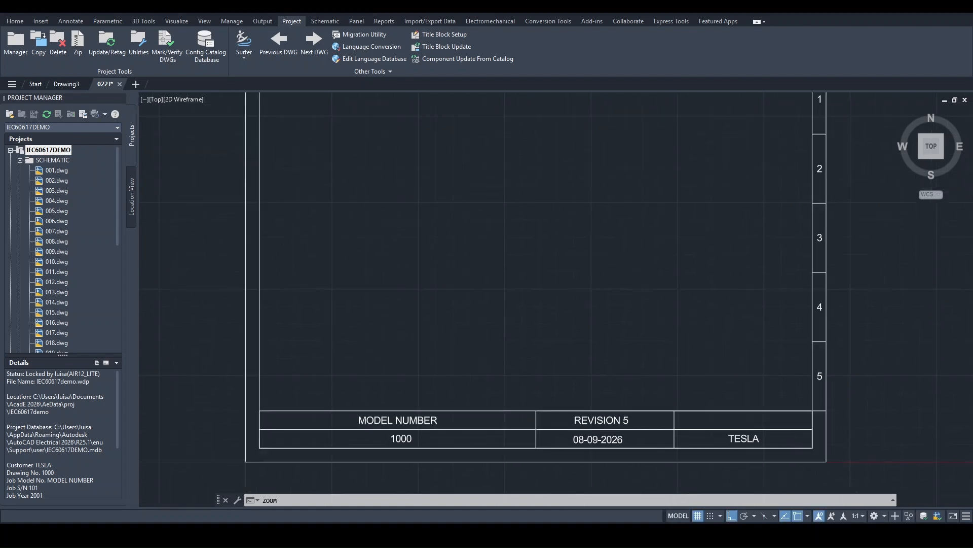